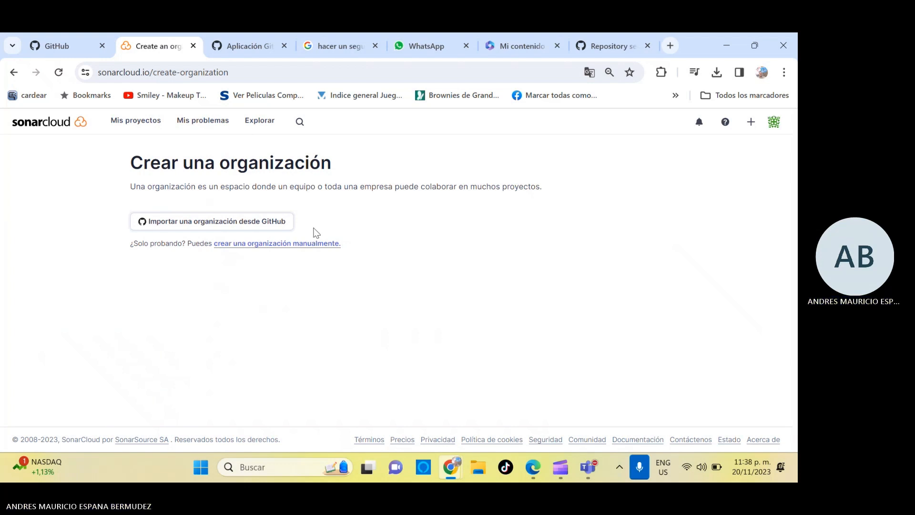
# Open an incognito window and go to the SonarCloud login page by entering sonarcloud.
pyautogui.click(785, 71)
pyautogui.click(636, 137)
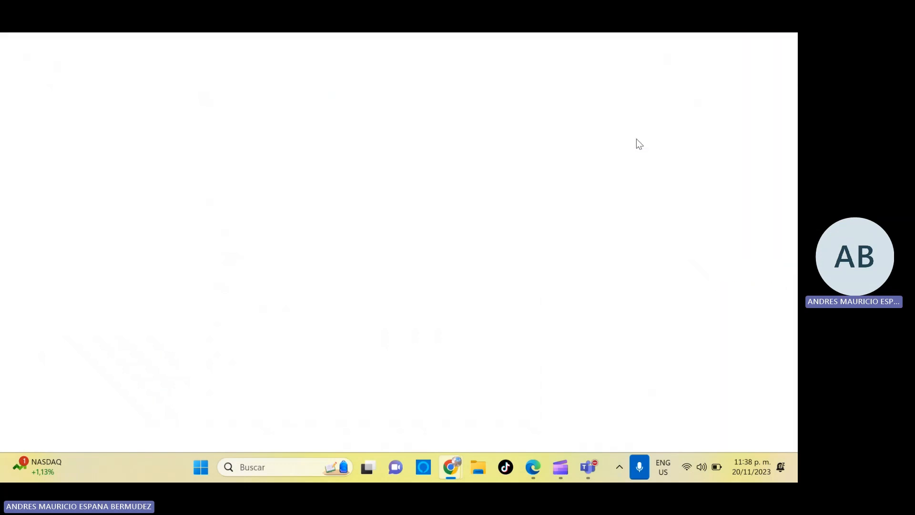
pyautogui.write('sonarclou')
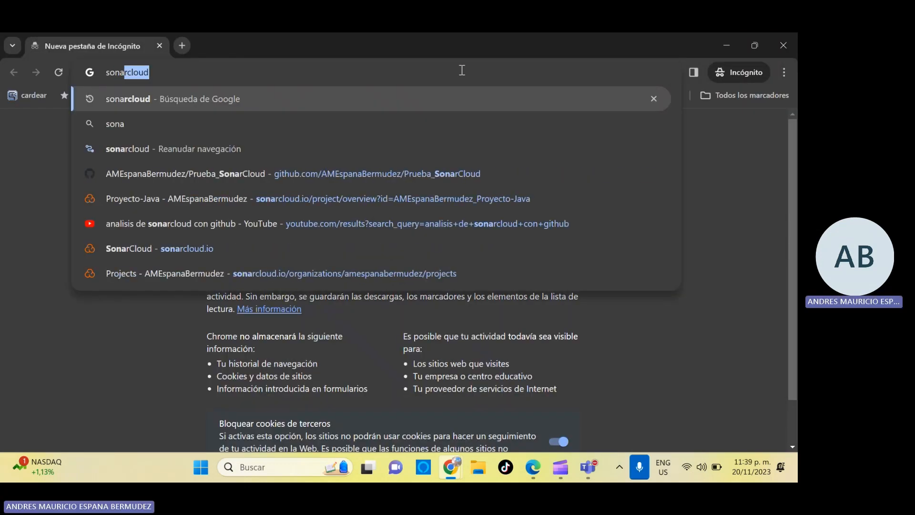
pyautogui.write('d')
pyautogui.press('Return')
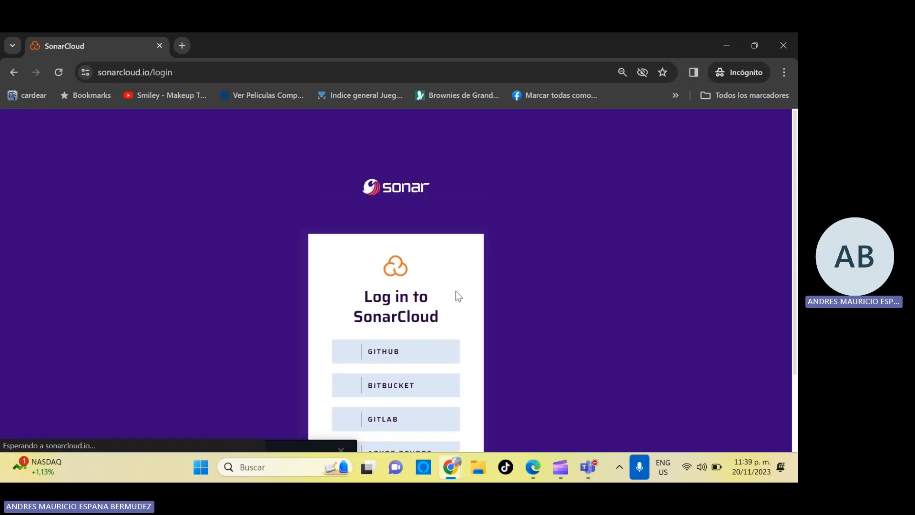
# Dismiss the cookie notice, open the GitHub sign-in for SonarCloud, and close the incognito window.
pyautogui.scroll(-2, 795, 193)
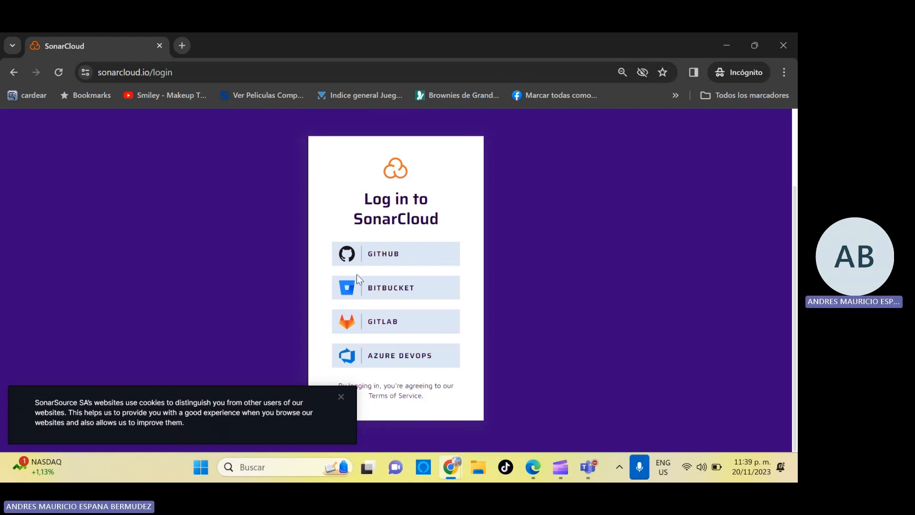
pyautogui.click(340, 397)
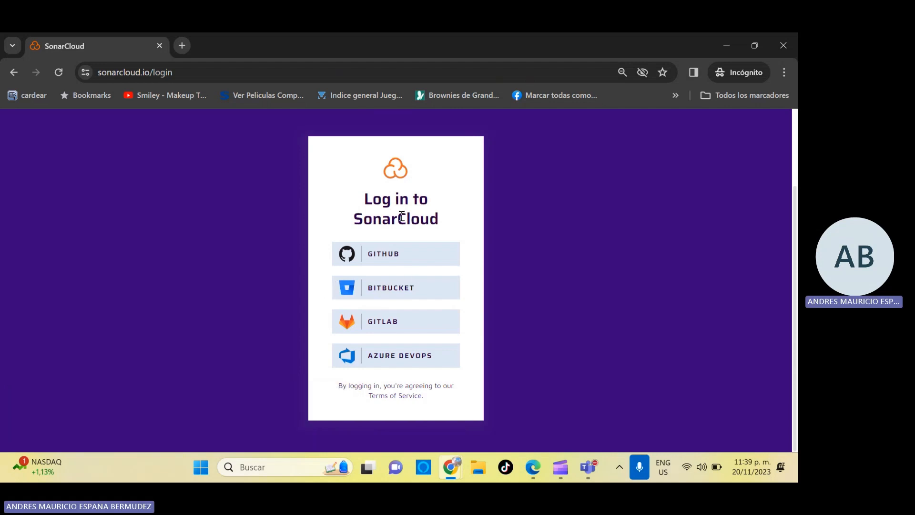
pyautogui.click(393, 261)
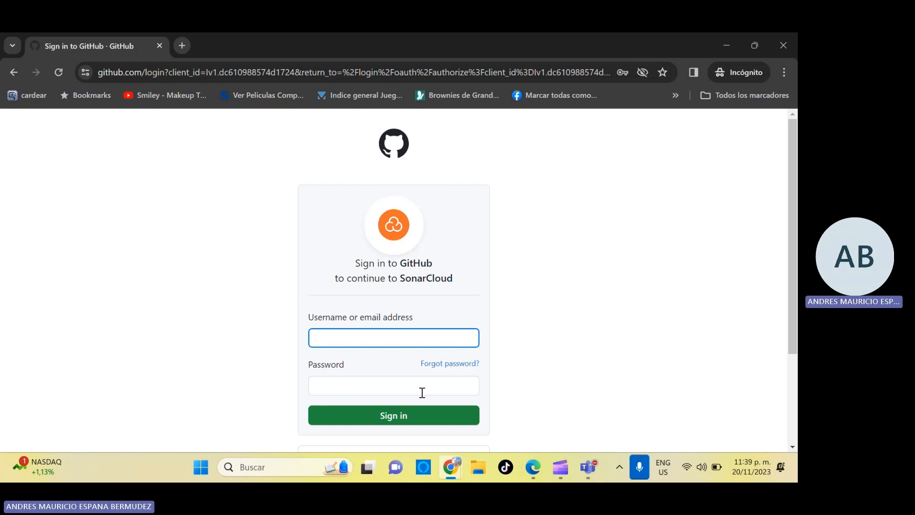
pyautogui.click(787, 45)
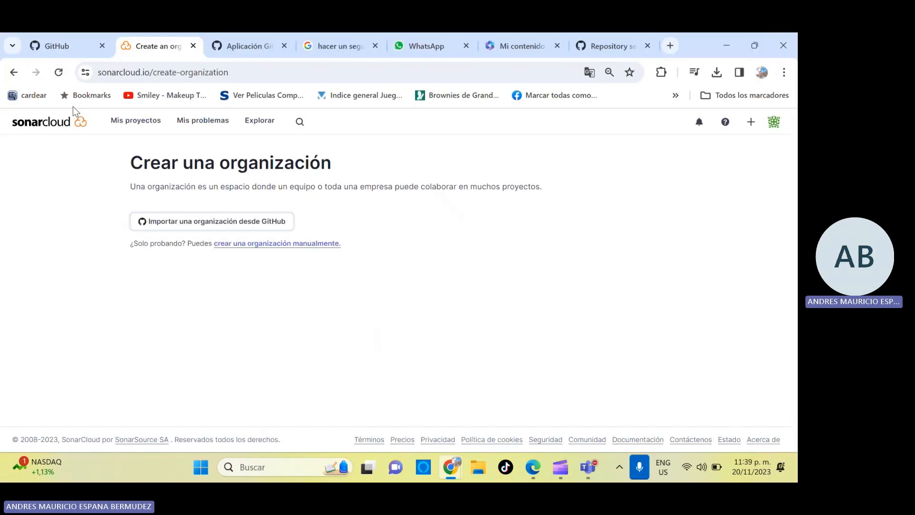
# Review the top repositories on the GitHub dashboard and the existing projects in SonarCloud.
pyautogui.click(61, 46)
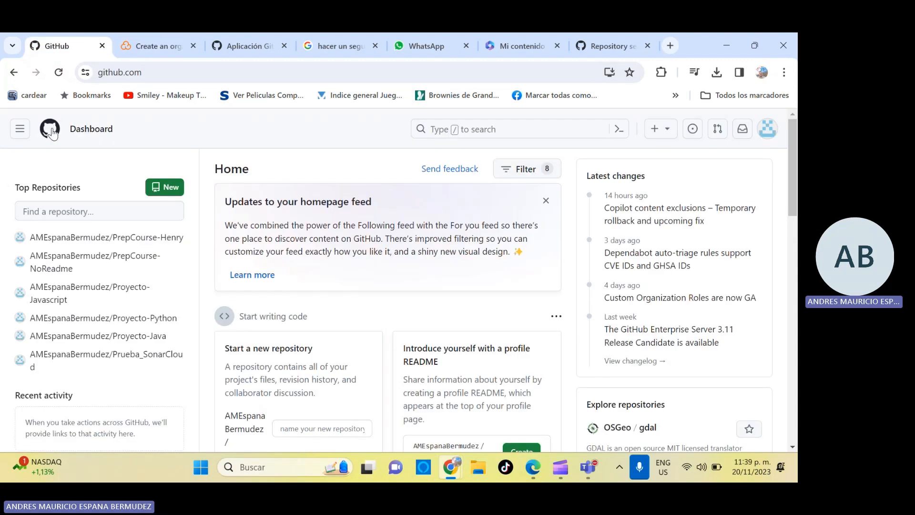
pyautogui.click(62, 73)
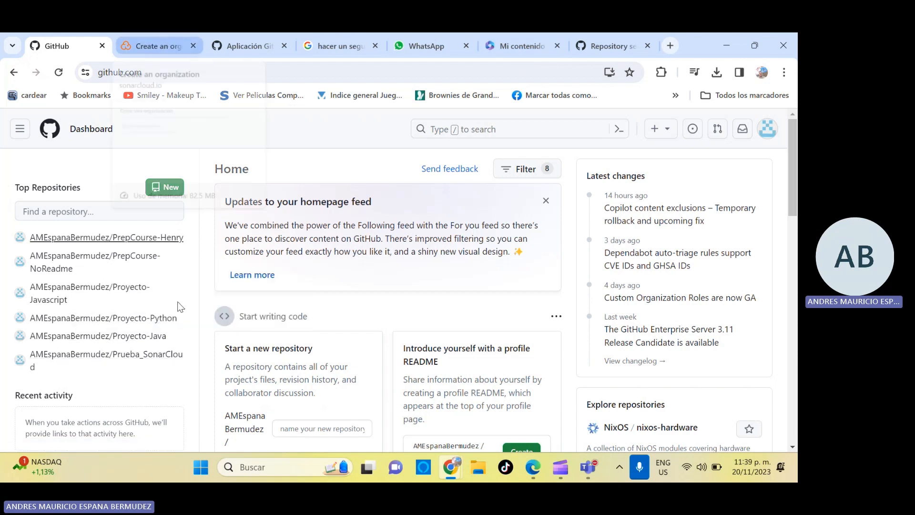
pyautogui.click(571, 42)
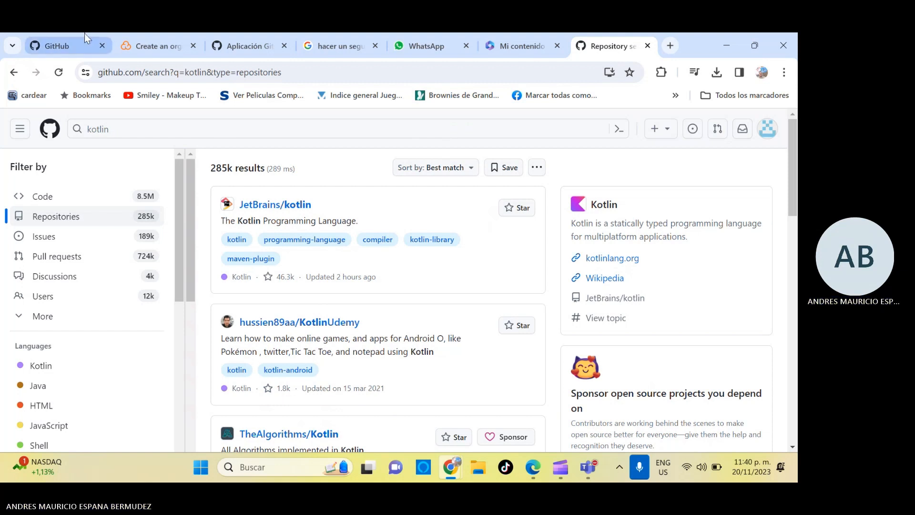
pyautogui.click(162, 42)
pyautogui.click(135, 120)
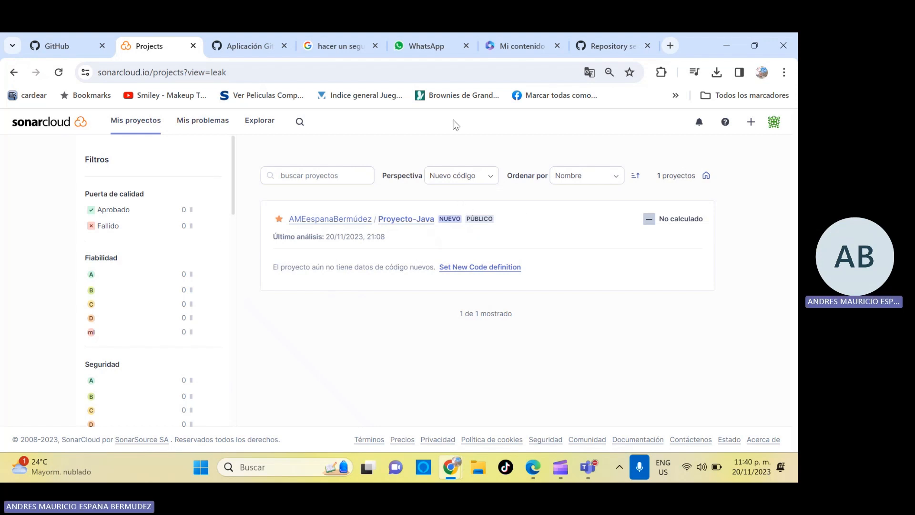
pyautogui.click(53, 45)
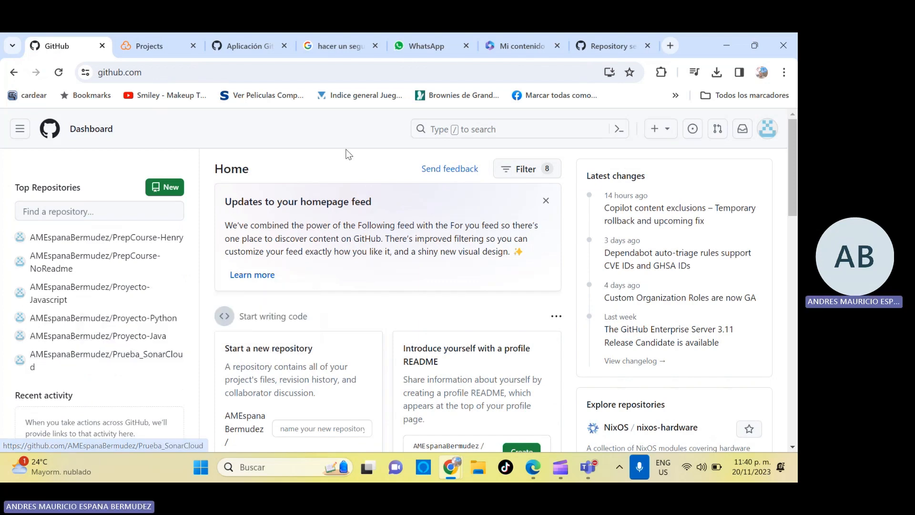
# Open the KotlinUdemy repository from the kotlin search results and copy its HTTPS clone URL.
pyautogui.click(593, 37)
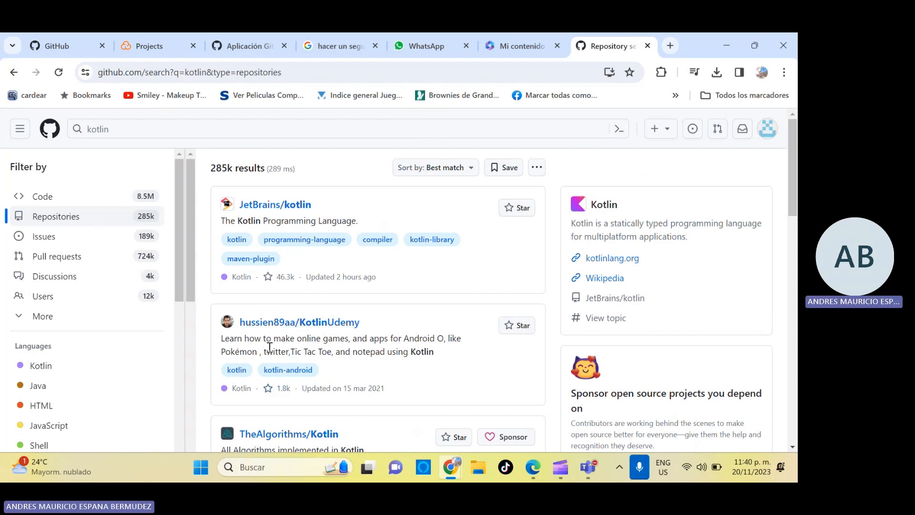
pyautogui.click(319, 329)
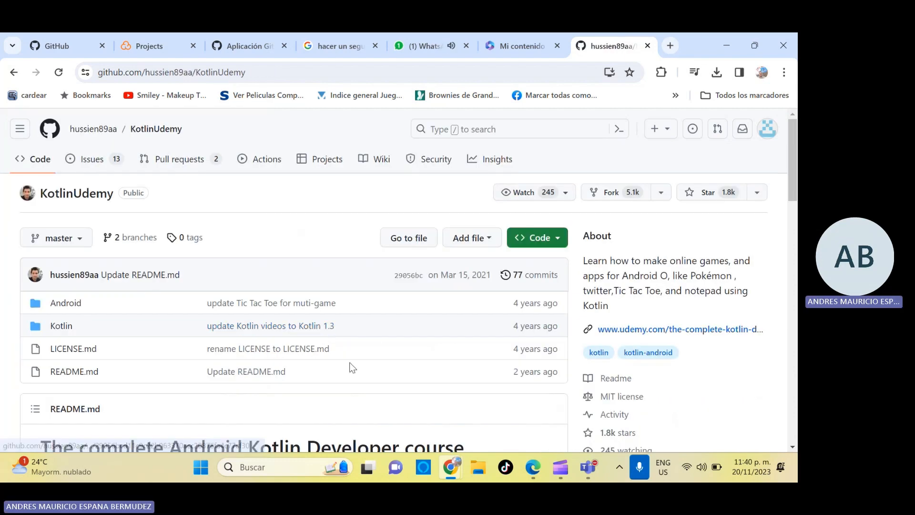
pyautogui.click(548, 241)
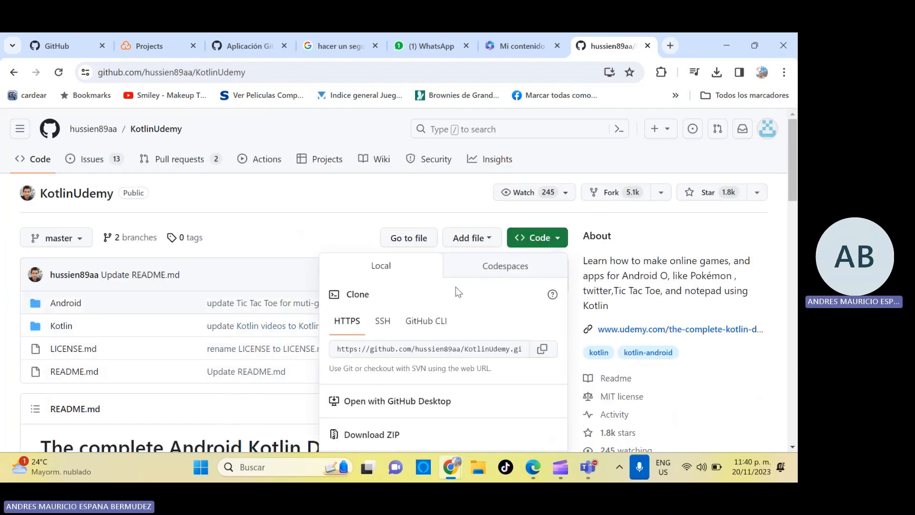
pyautogui.click(543, 349)
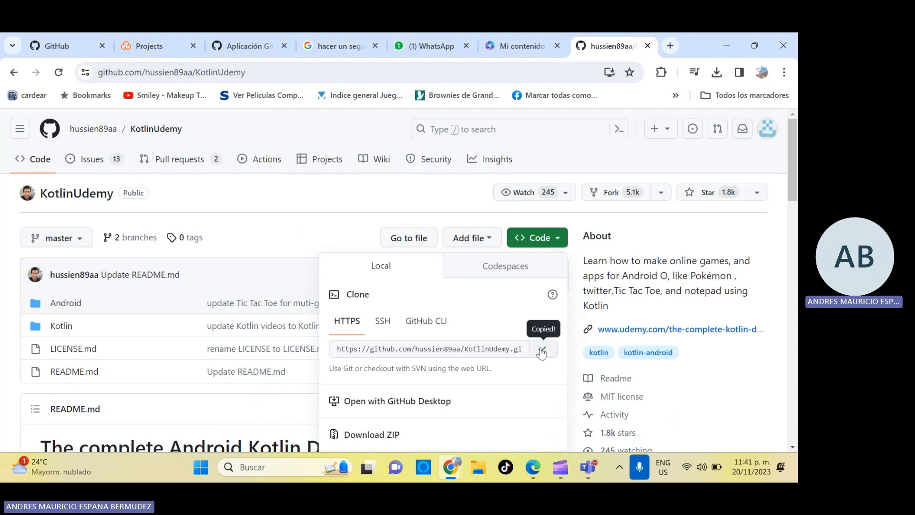
# Start a repository import from the GitHub dashboard and enter the copied KotlinUdemy clone URL as the old repository.
pyautogui.click(56, 46)
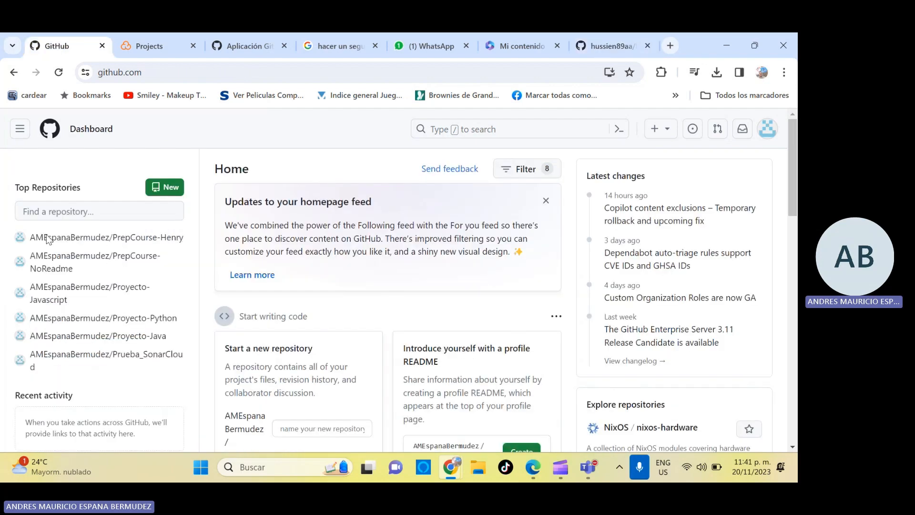
pyautogui.click(666, 136)
pyautogui.click(626, 178)
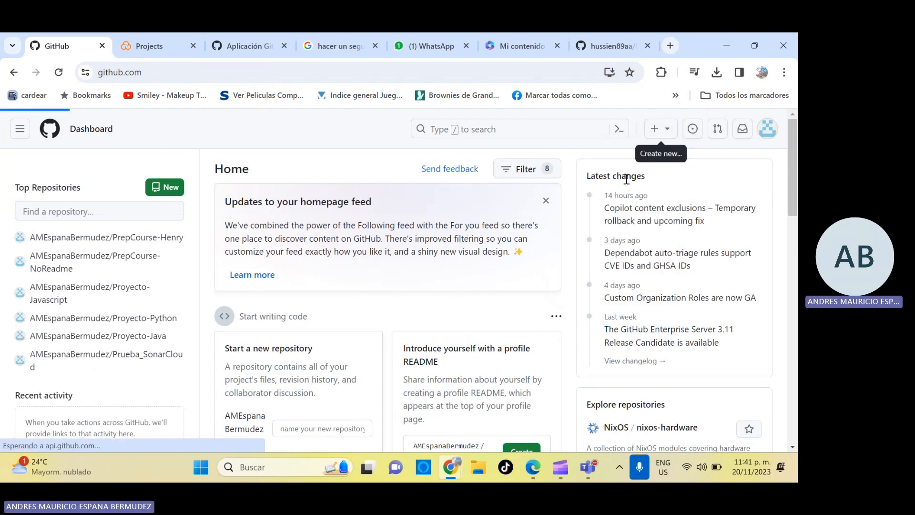
pyautogui.click(341, 332)
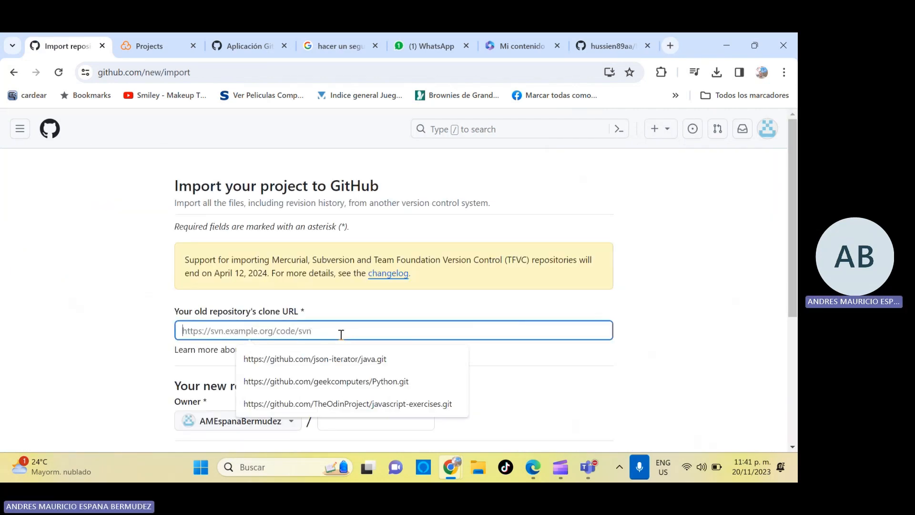
pyautogui.hotkey('ctrl', 'v')
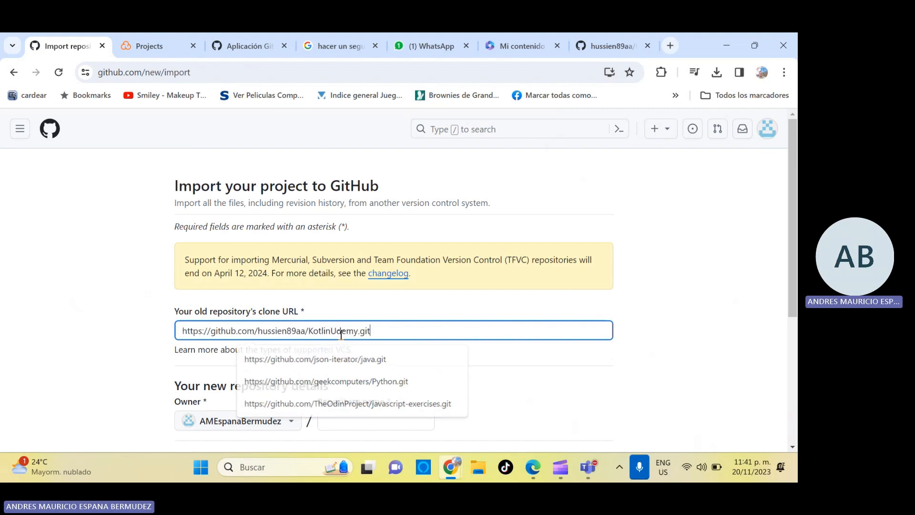
# Name the new repository ProyectoKotlin and begin the import.
pyautogui.scroll(-2, 633, 317)
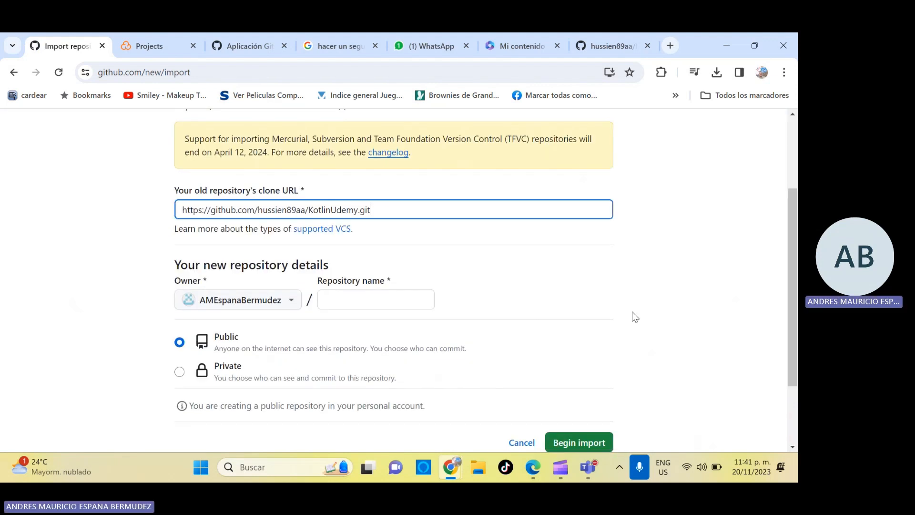
pyautogui.click(380, 302)
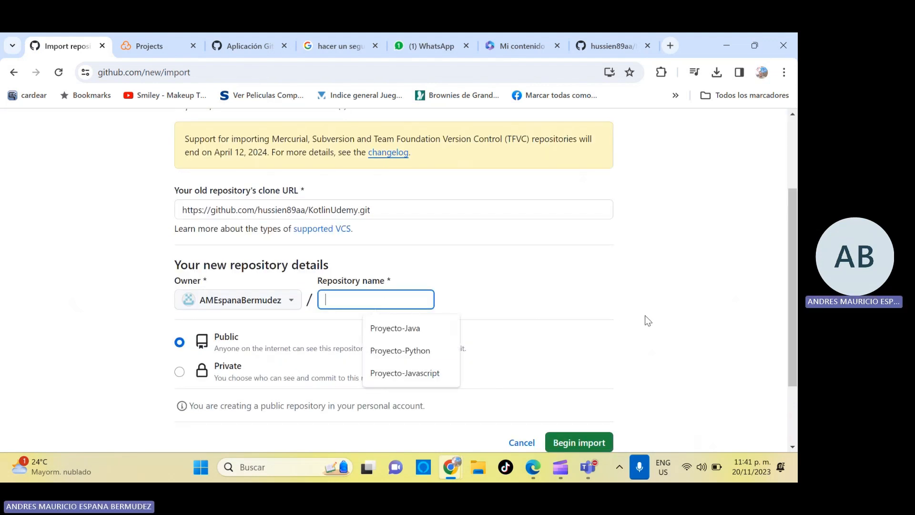
pyautogui.write('Proyecto')
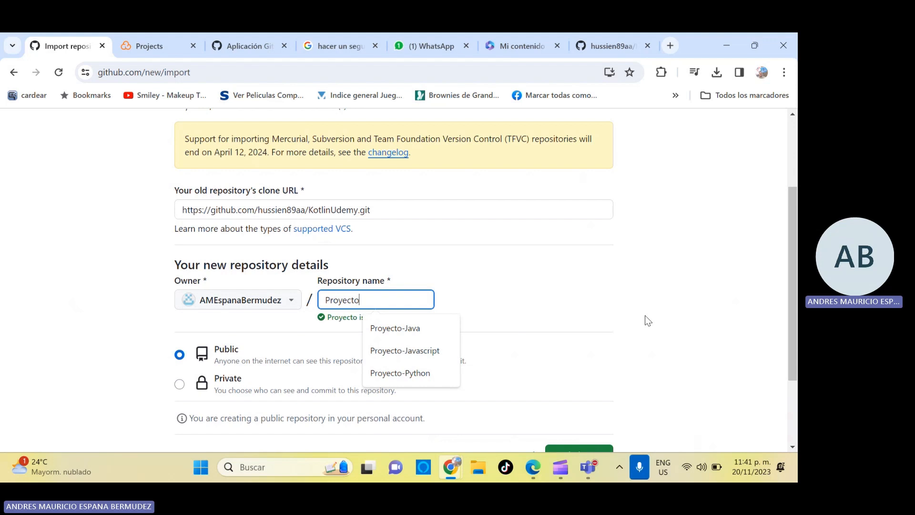
pyautogui.write('Kotlin')
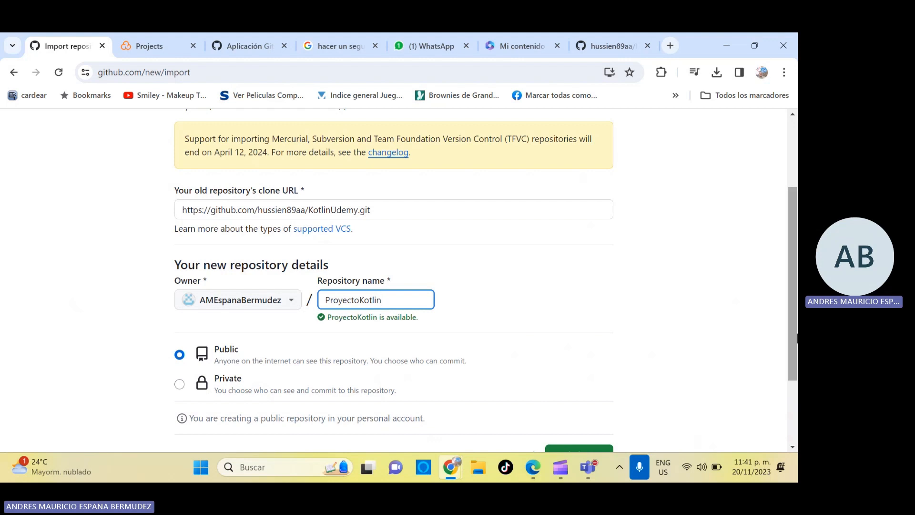
pyautogui.scroll(-2, 792, 271)
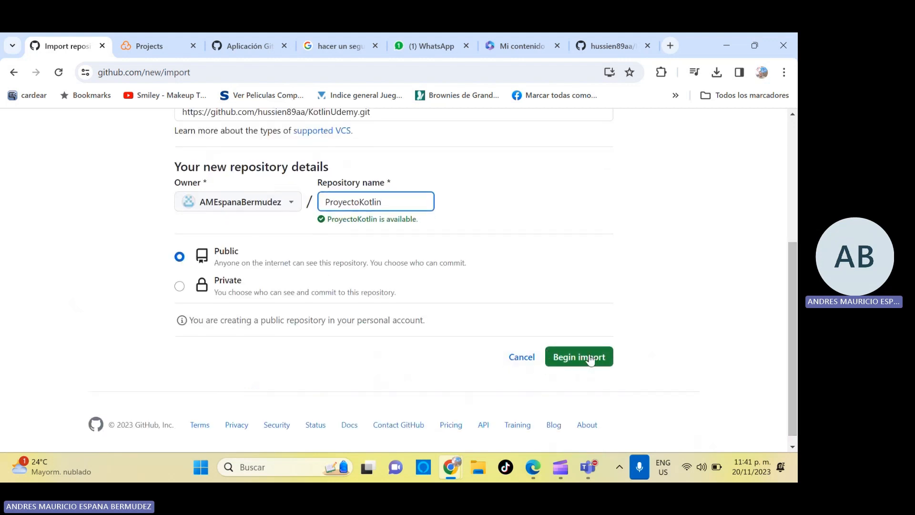
pyautogui.click(590, 356)
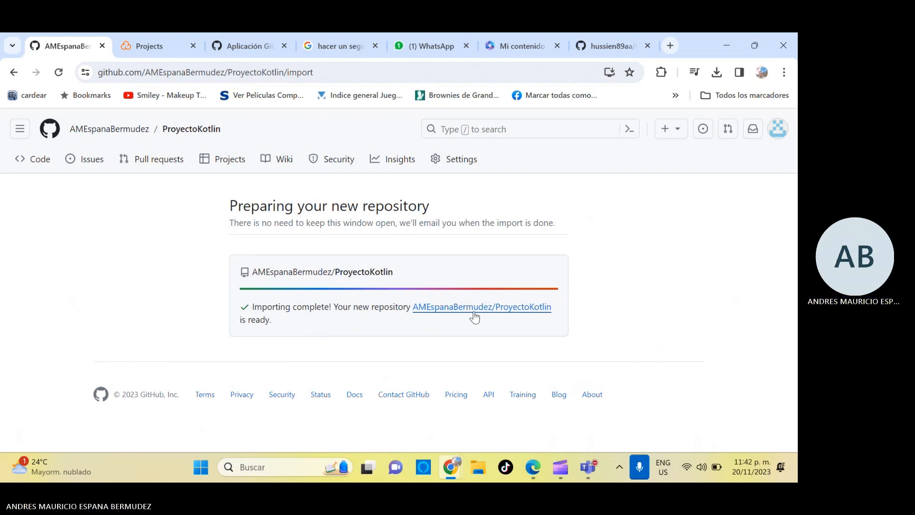
# Open the ProyectoKotlin repository from the dashboard, examine its files and languages, and return to the dashboard.
pyautogui.click(50, 129)
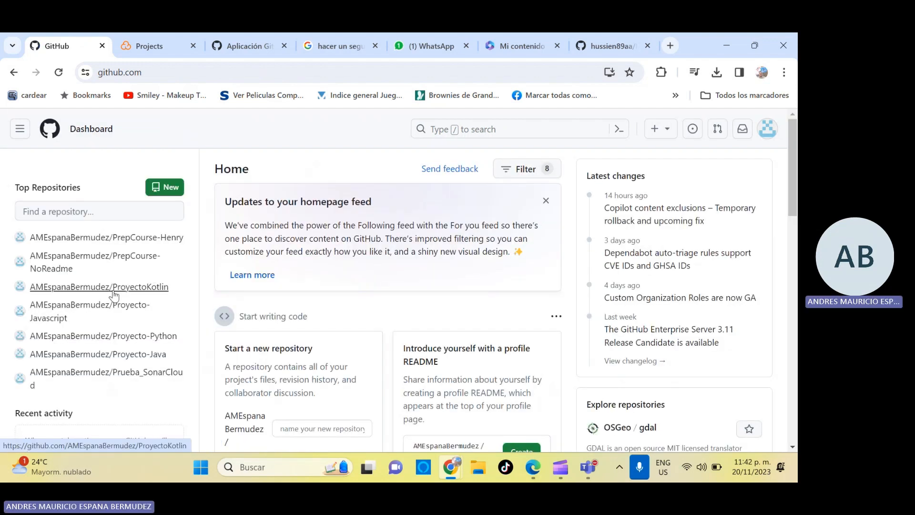
pyautogui.moveTo(143, 296)
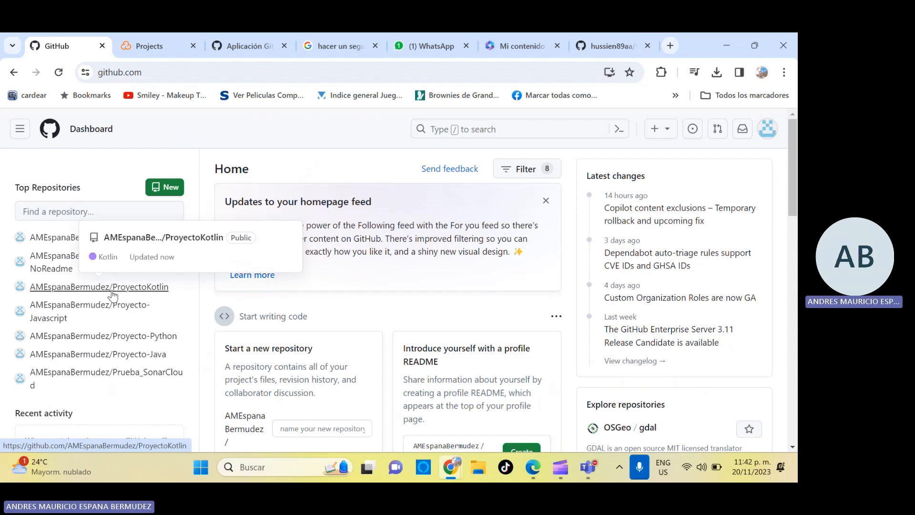
pyautogui.click(144, 295)
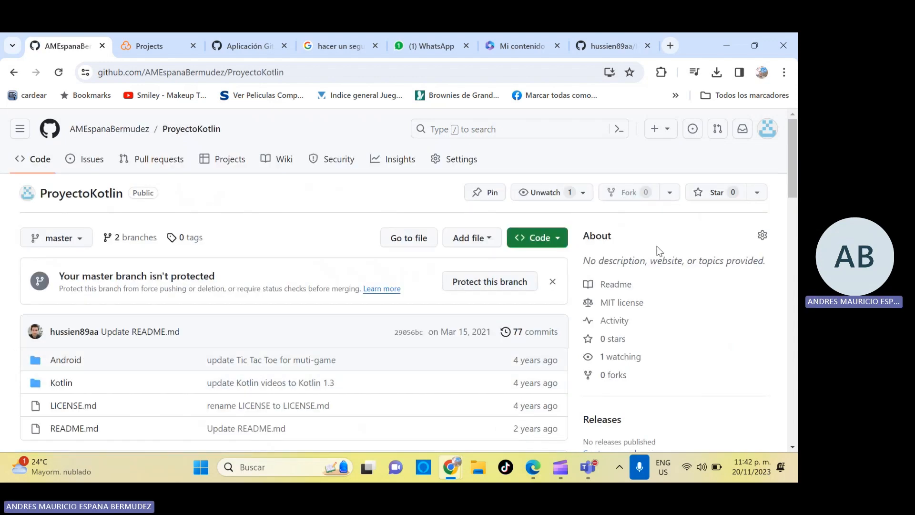
pyautogui.scroll(-4, 793, 203)
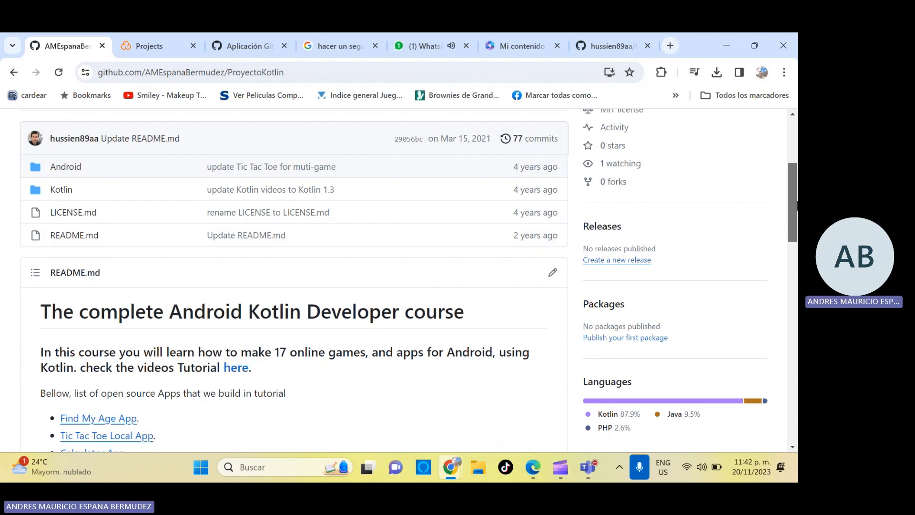
pyautogui.scroll(4, 328, 222)
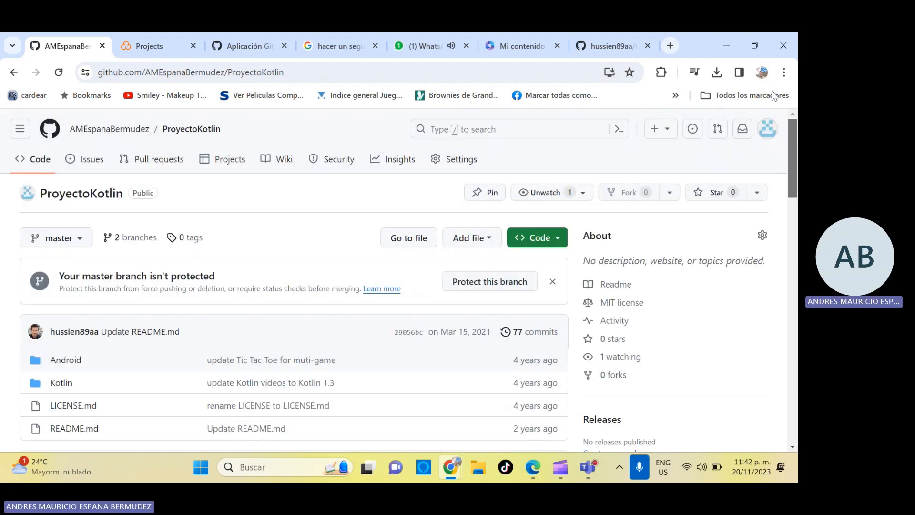
pyautogui.click(54, 129)
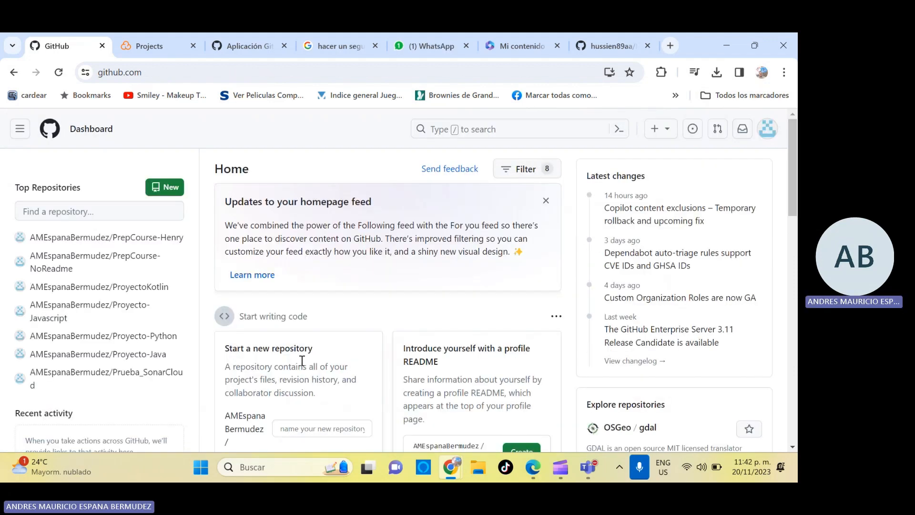
# Switch to SonarCloud and start analyzing a new project.
pyautogui.click(147, 37)
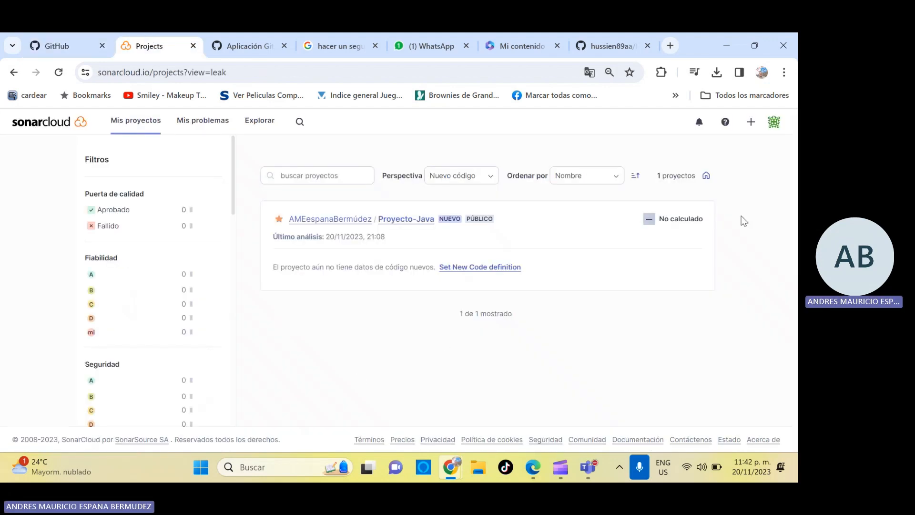
pyautogui.click(751, 122)
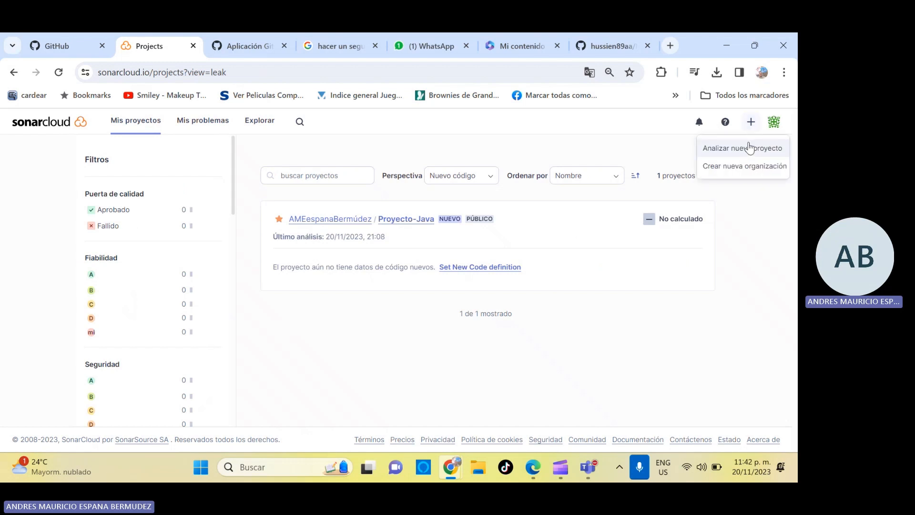
pyautogui.click(751, 151)
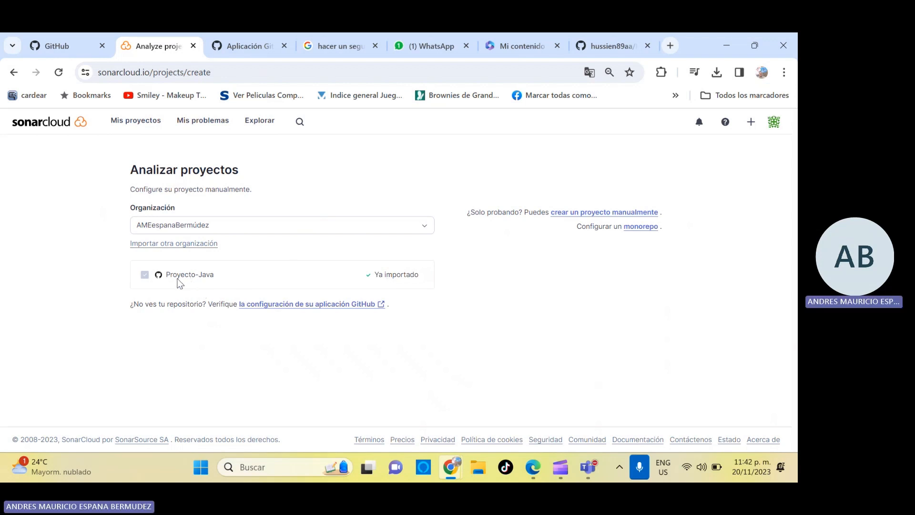
# Open the SonarCloud app's repository access settings on GitHub by importing another organization, and translate the page into Spanish.
pyautogui.click(181, 244)
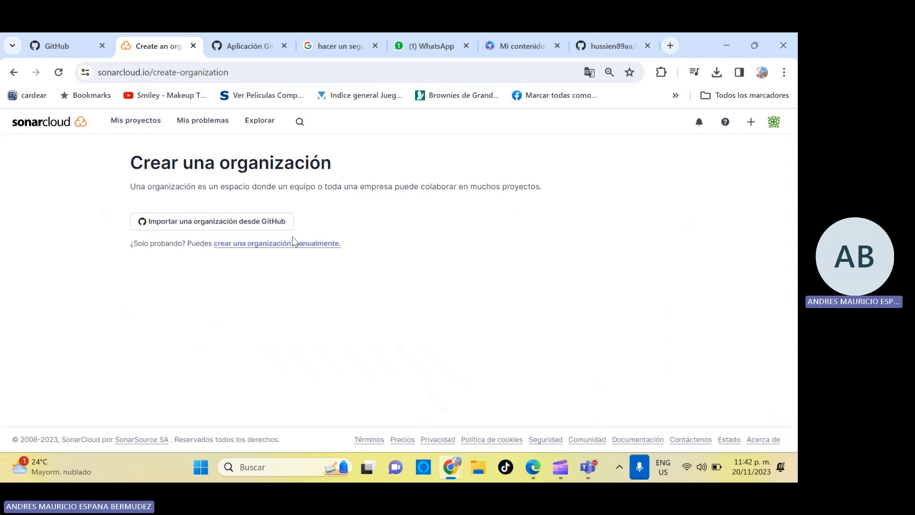
pyautogui.click(215, 224)
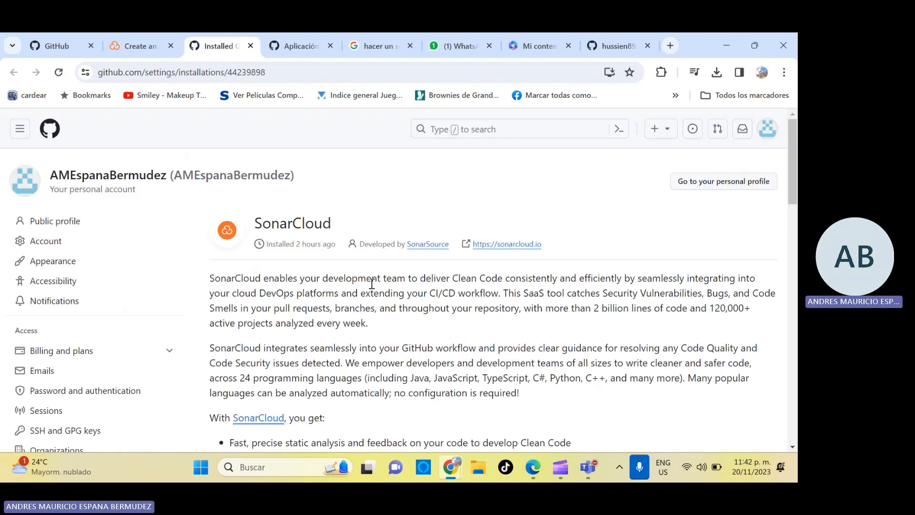
pyautogui.moveTo(797, 202); pyautogui.dragTo(796, 407)
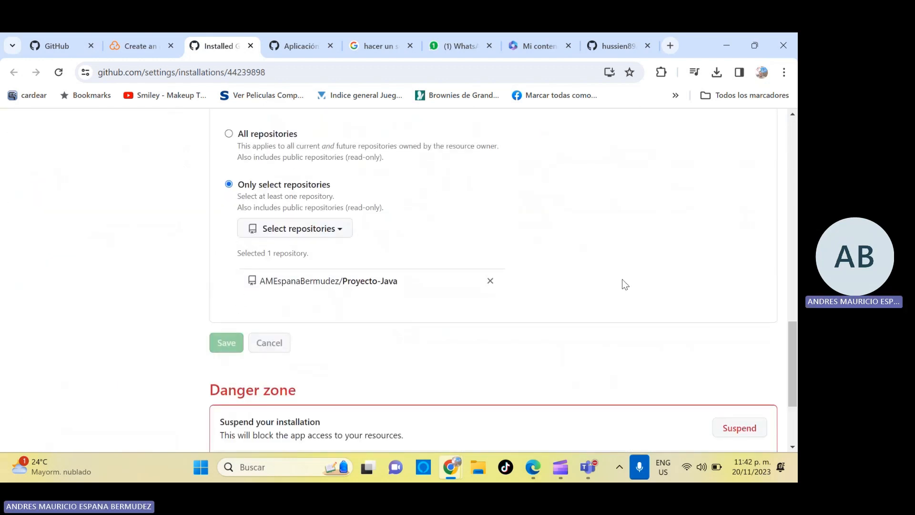
pyautogui.rightClick(626, 276)
pyautogui.moveTo(491, 260)
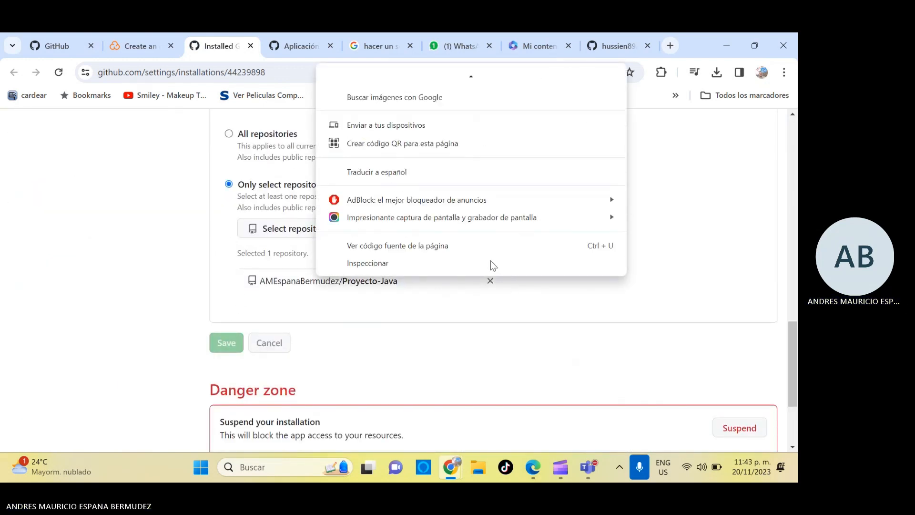
pyautogui.click(425, 171)
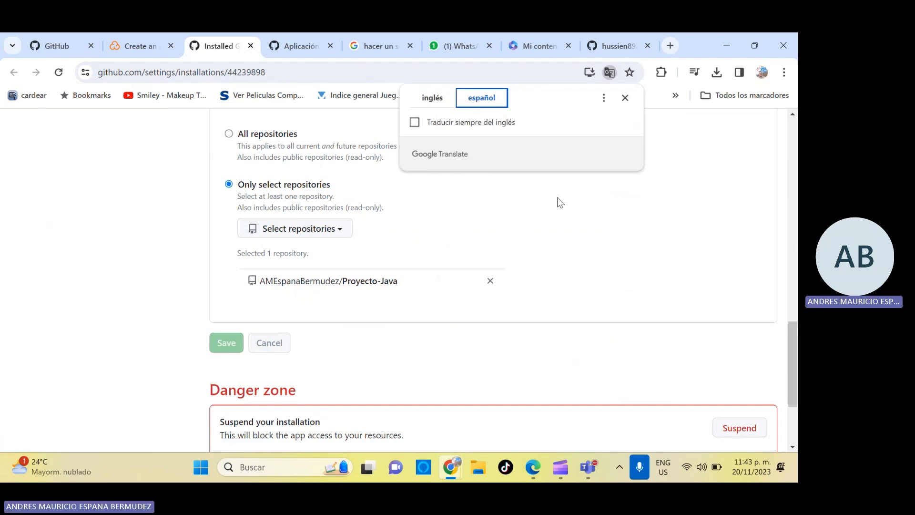
pyautogui.click(624, 98)
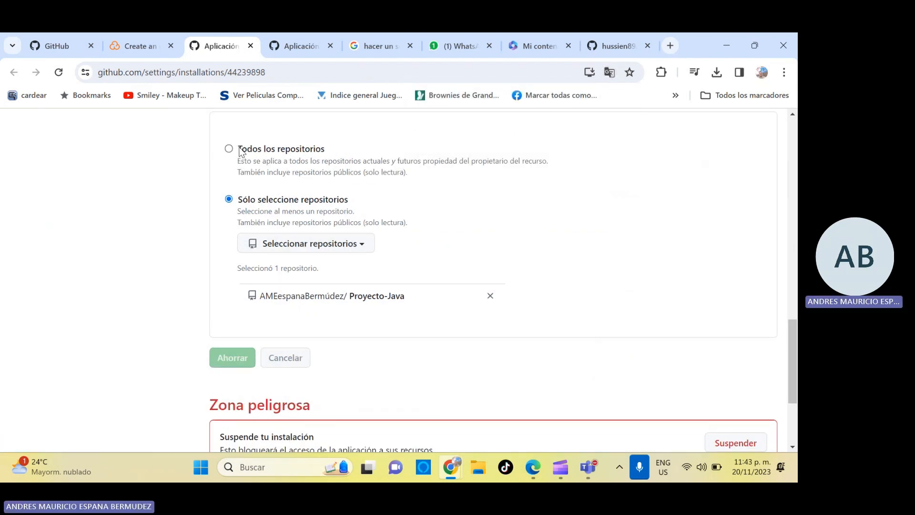
# Add the ProyectoKotlin repository to the selected repositories SonarCloud can access and save the change.
pyautogui.moveTo(240, 149); pyautogui.dragTo(326, 150)
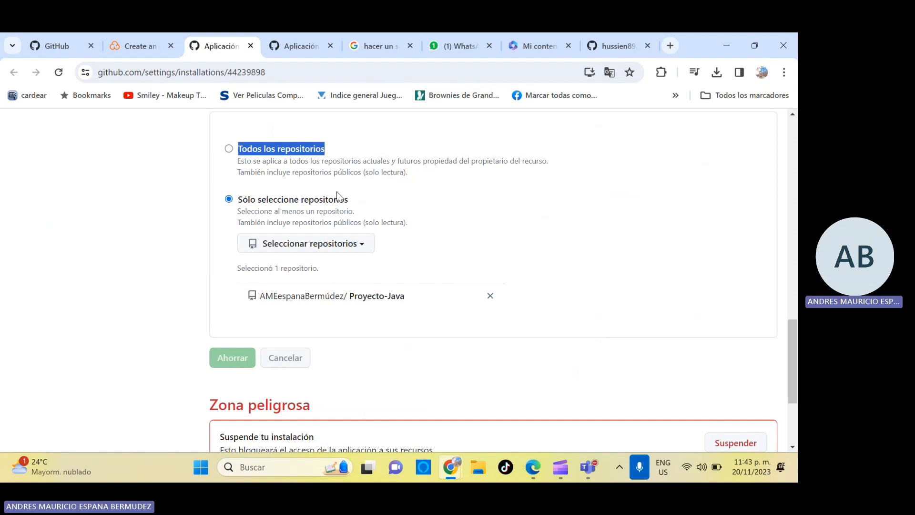
pyautogui.click(482, 206)
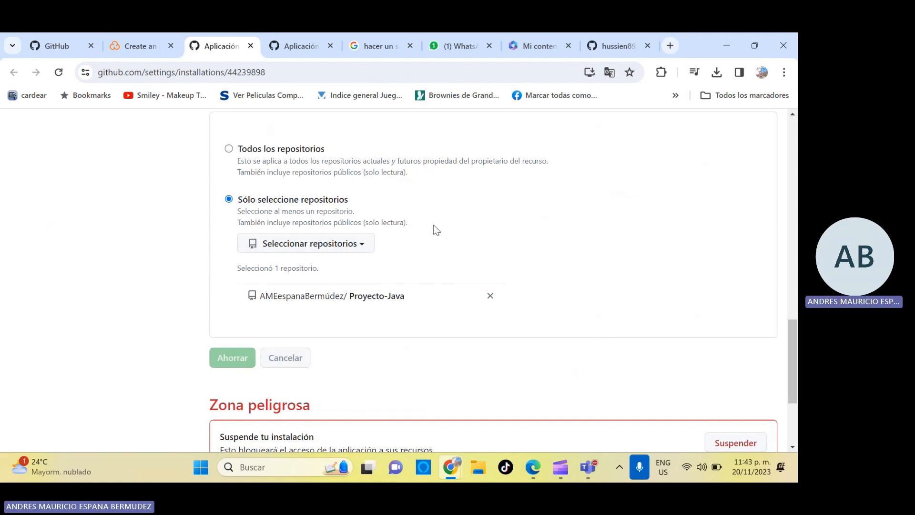
pyautogui.click(355, 246)
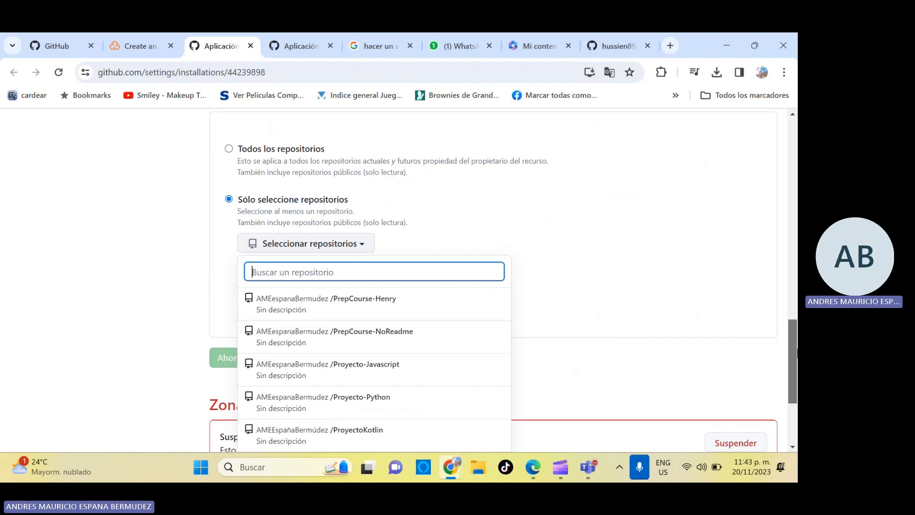
pyautogui.moveTo(793, 356); pyautogui.dragTo(795, 393)
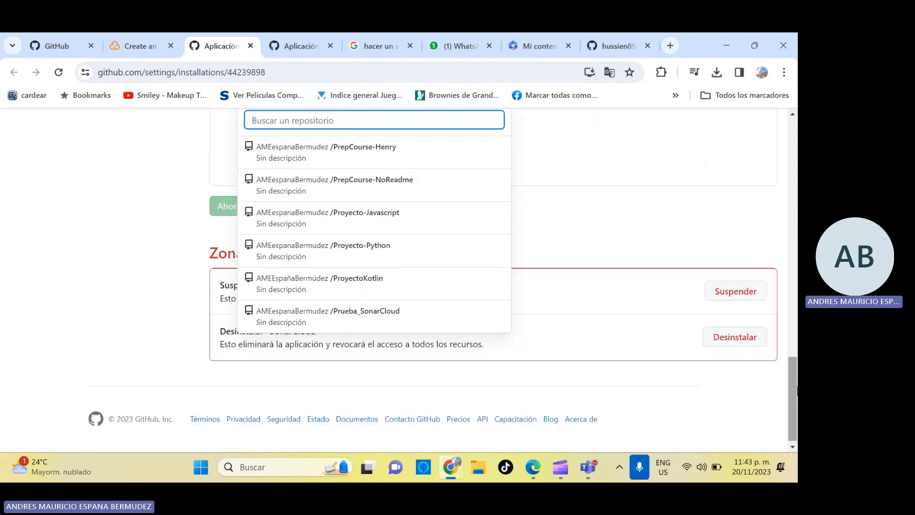
pyautogui.click(352, 283)
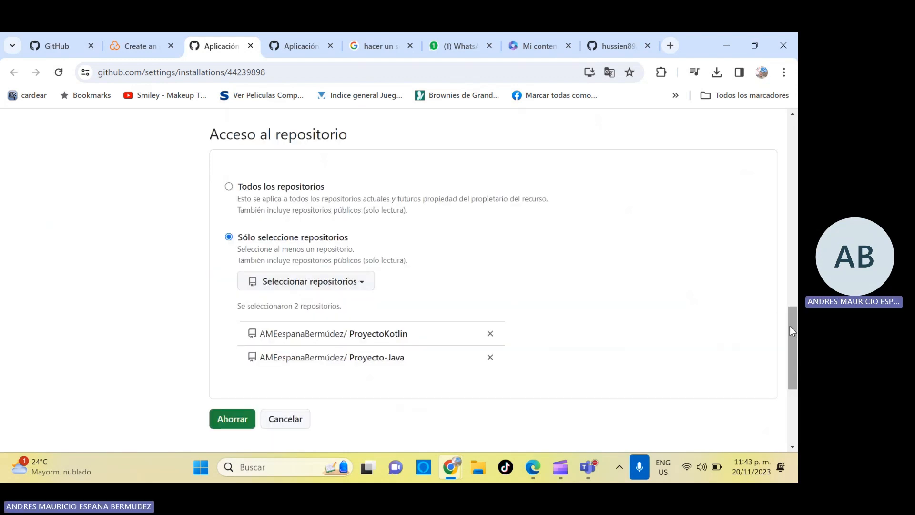
pyautogui.moveTo(794, 334); pyautogui.dragTo(795, 367)
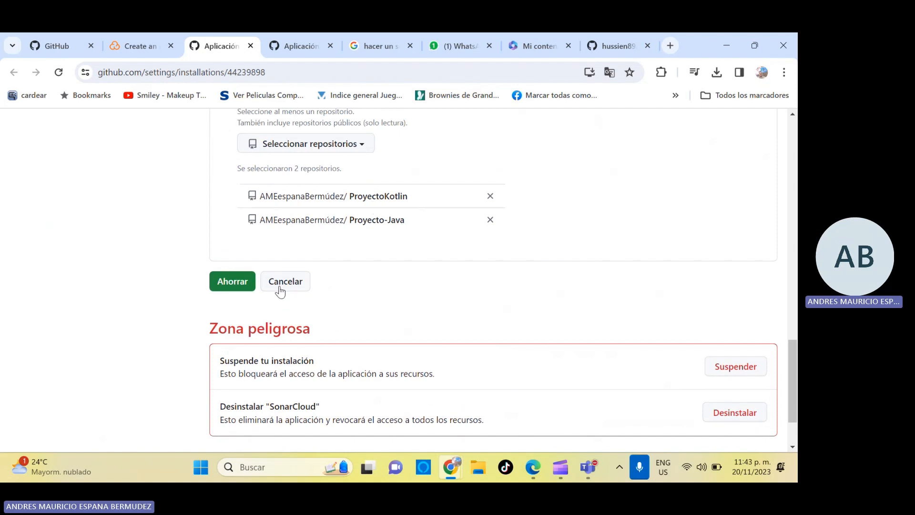
pyautogui.click(233, 282)
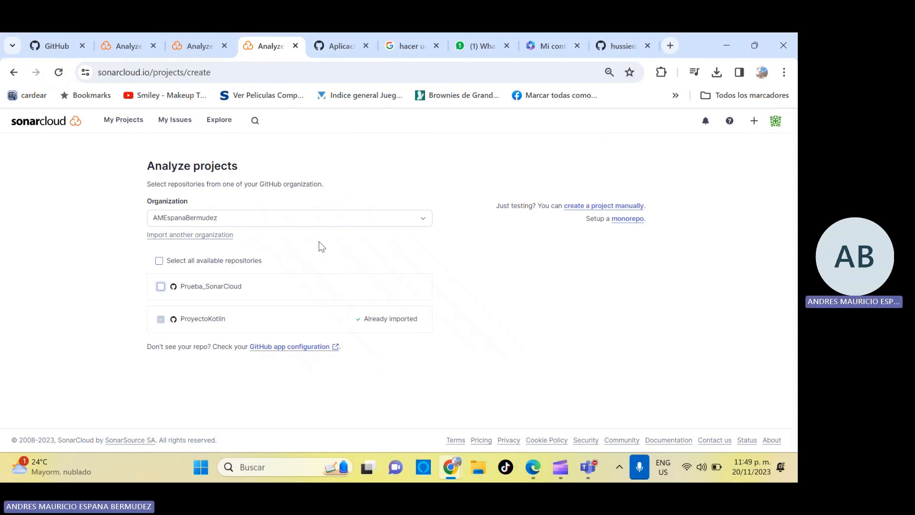
# Close the duplicate SonarCloud tabs and the leftover GitHub application tab, and go to the organization's project list.
pyautogui.press('XF86MonBrightnessUp')
pyautogui.click(229, 38)
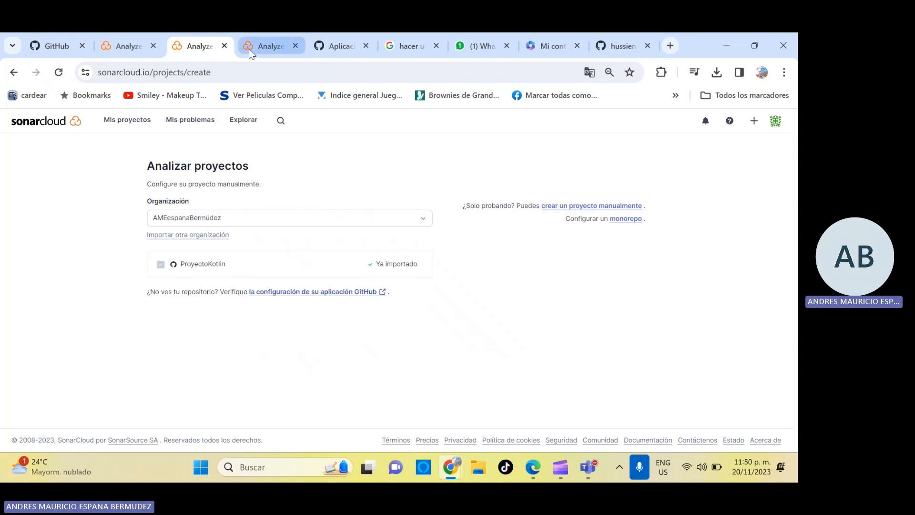
pyautogui.click(225, 46)
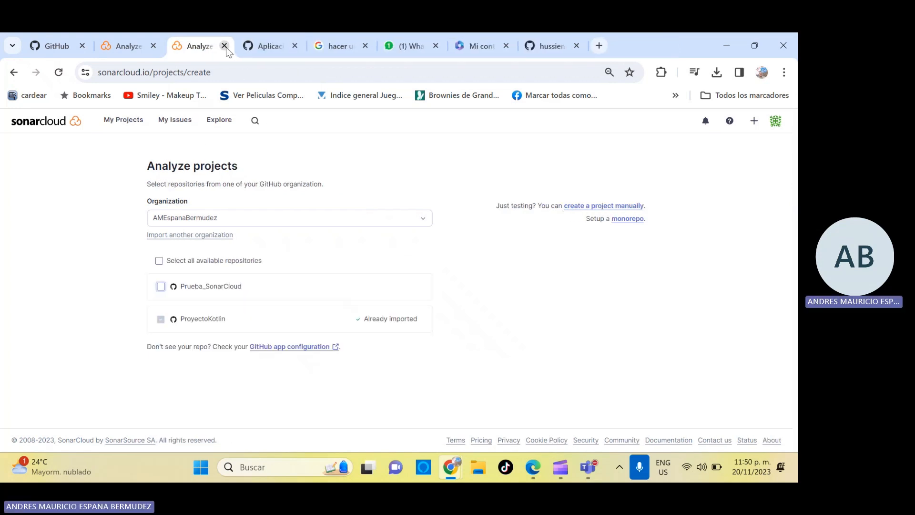
pyautogui.click(225, 46)
pyautogui.click(63, 121)
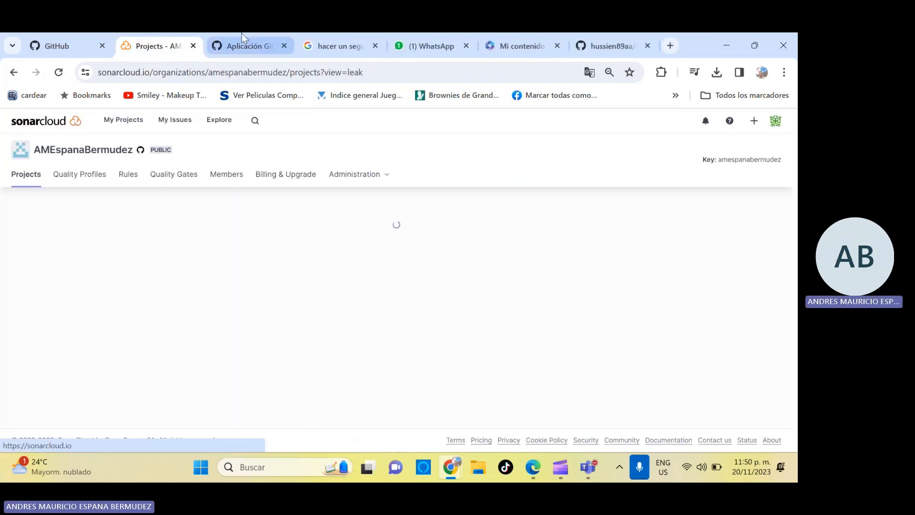
pyautogui.click(285, 46)
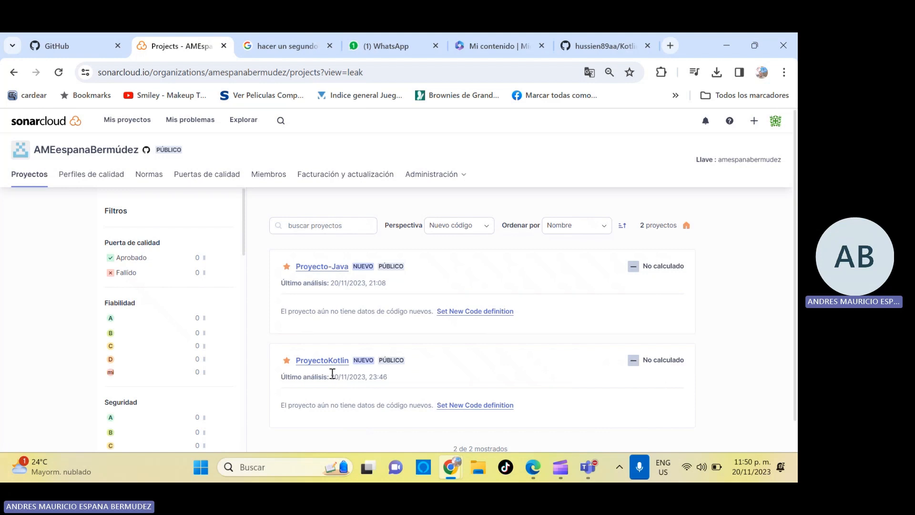
# Start analyzing a new project and open the SonarCloud app's configuration on GitHub.
pyautogui.click(753, 122)
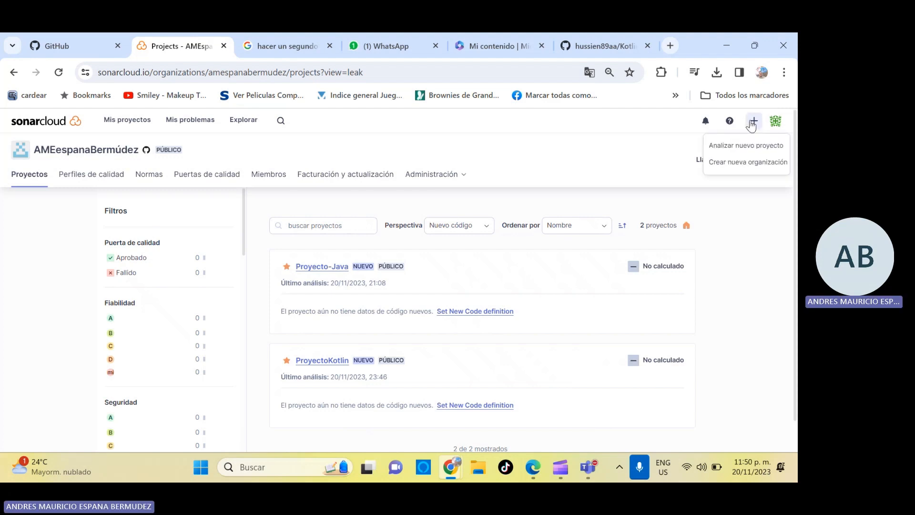
pyautogui.click(742, 146)
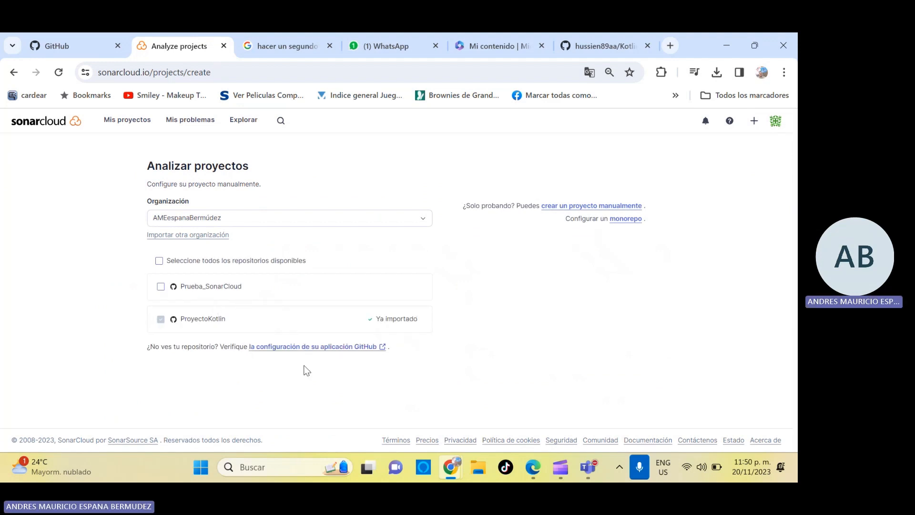
pyautogui.click(275, 347)
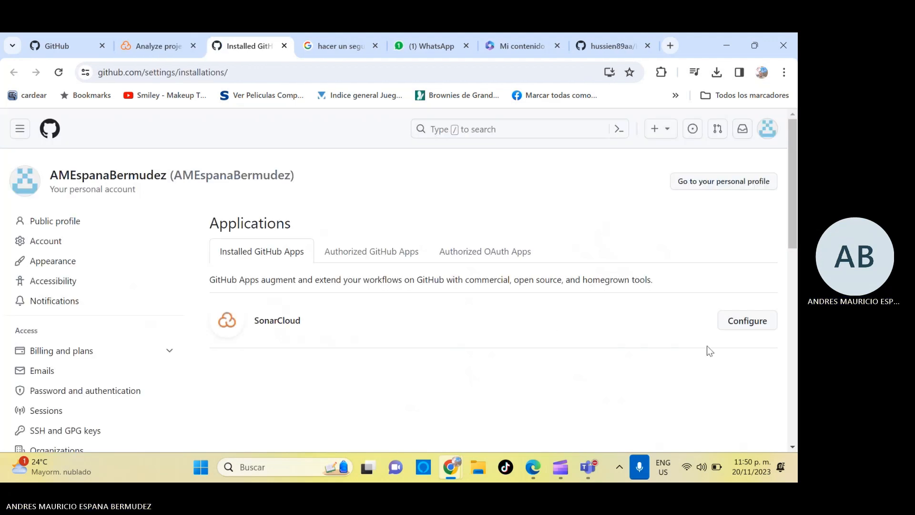
pyautogui.click(746, 321)
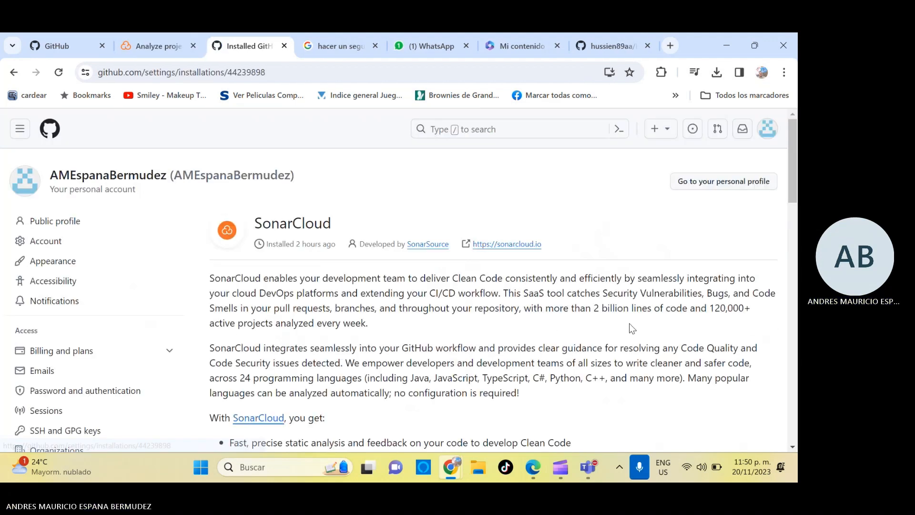
# Add the Proyecto-Javascript repository to SonarCloud's selected repositories and save the access settings.
pyautogui.moveTo(795, 157); pyautogui.dragTo(794, 356)
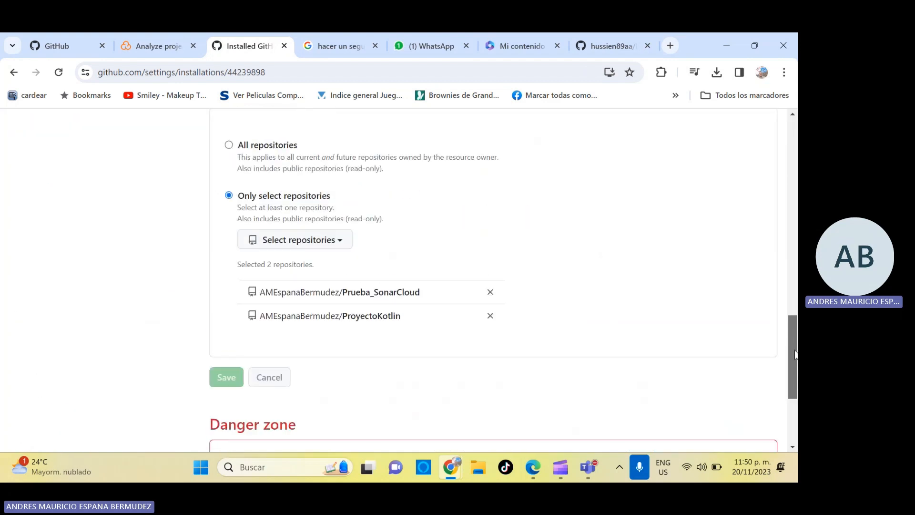
pyautogui.click(339, 241)
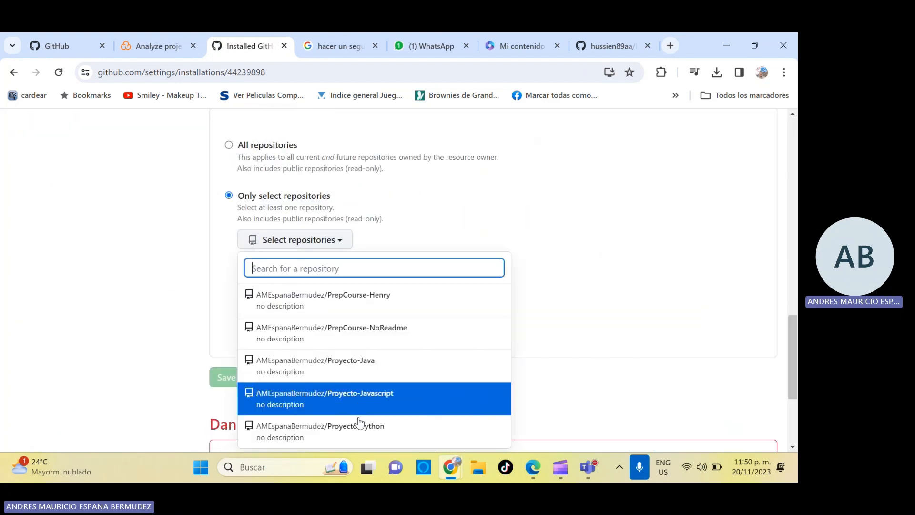
pyautogui.click(360, 402)
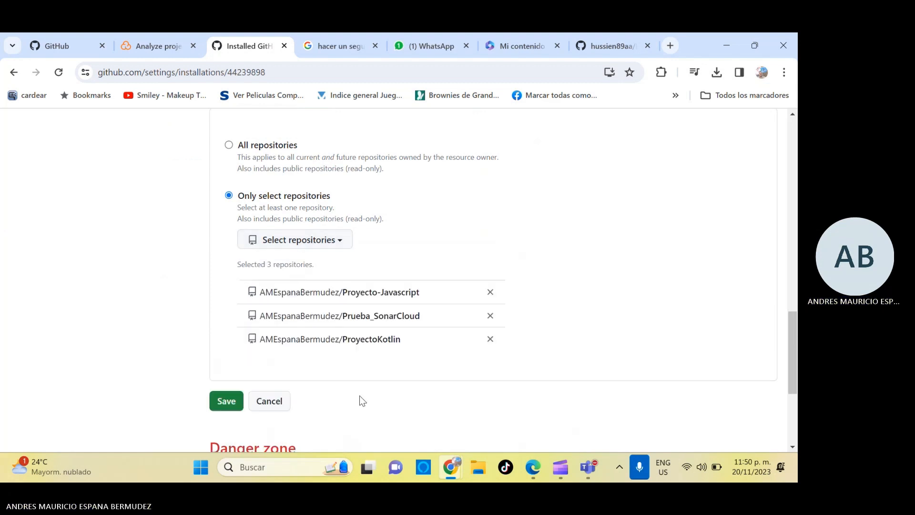
pyautogui.click(229, 404)
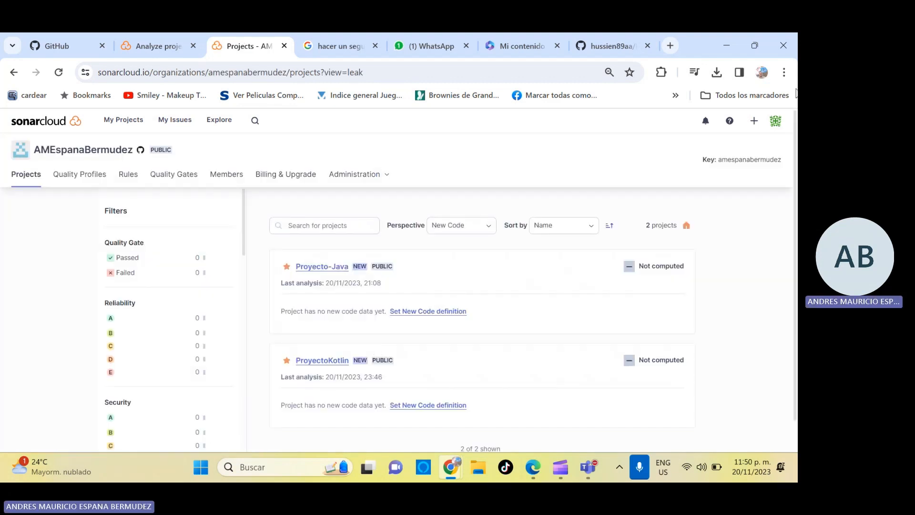
# Start a new project analysis in SonarCloud, select the Proyecto-Javascript repository and proceed to its setup.
pyautogui.click(754, 121)
pyautogui.click(735, 146)
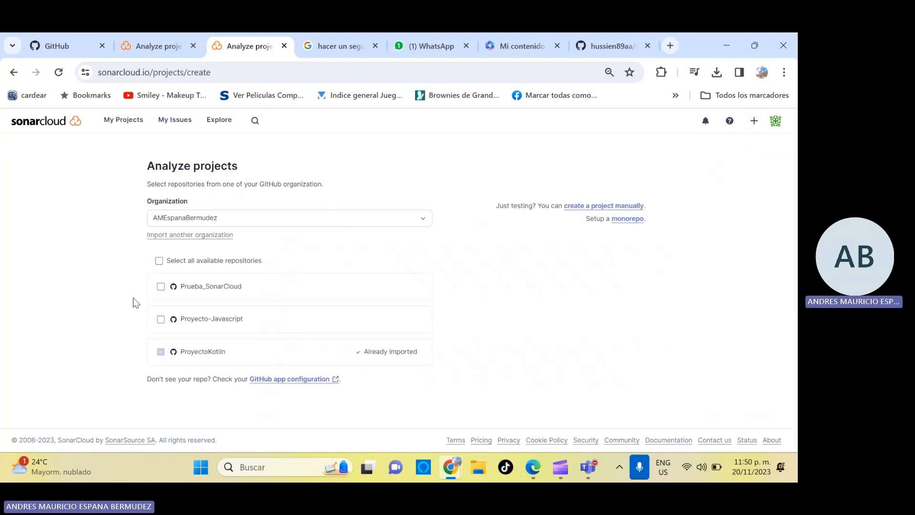
pyautogui.click(161, 321)
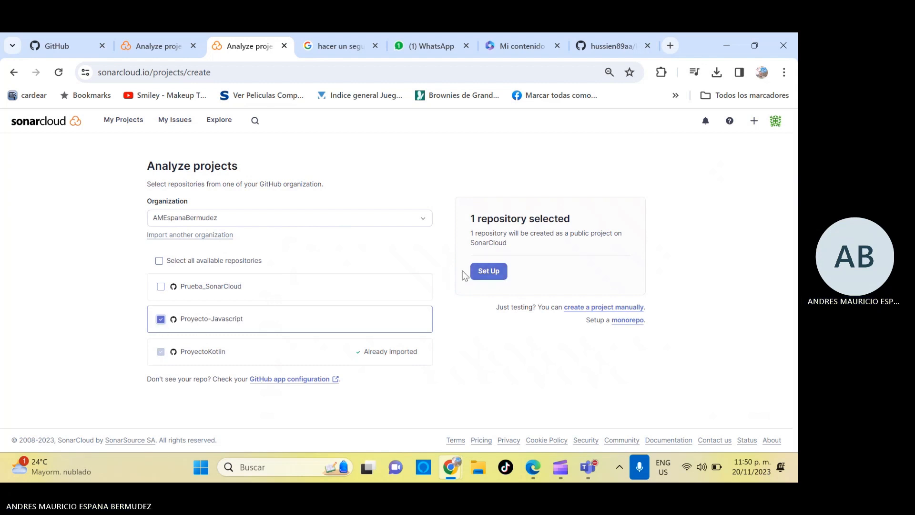
pyautogui.click(487, 271)
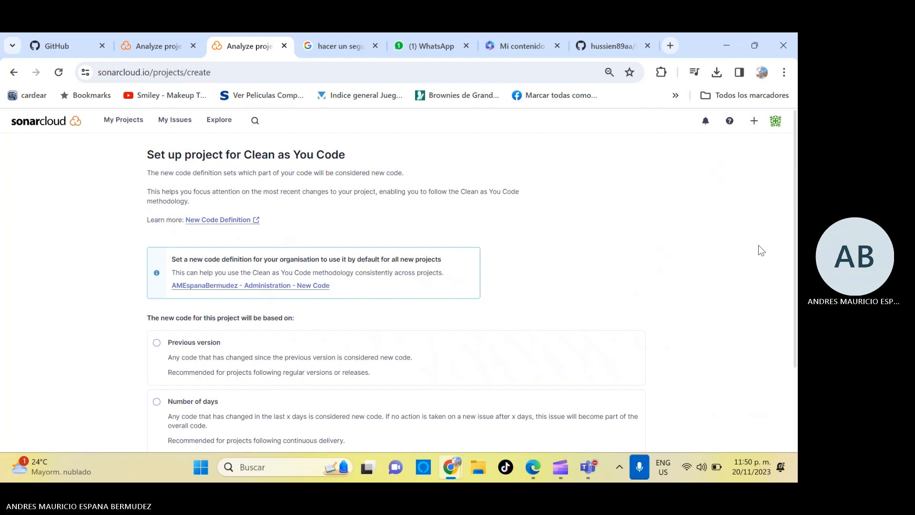
# Base the project's new code definition on Previous version and create the project.
pyautogui.scroll(-3, 772, 262)
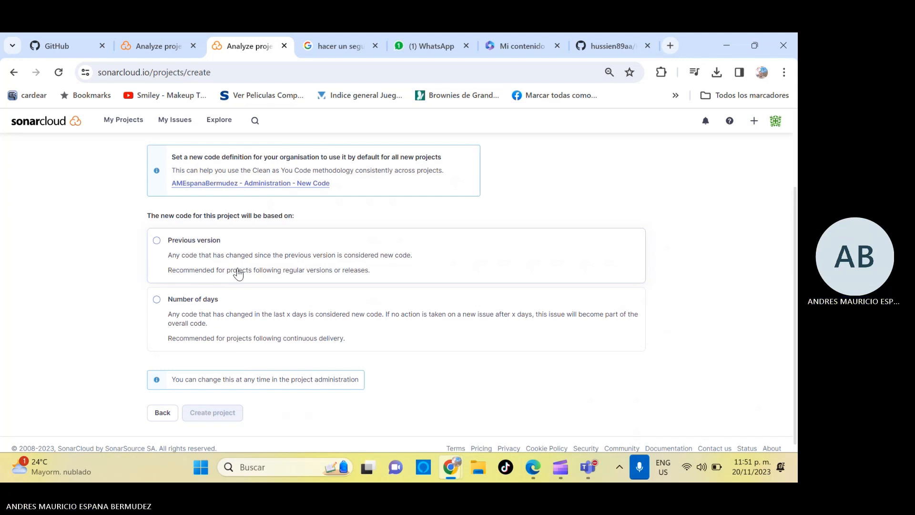
pyautogui.click(202, 248)
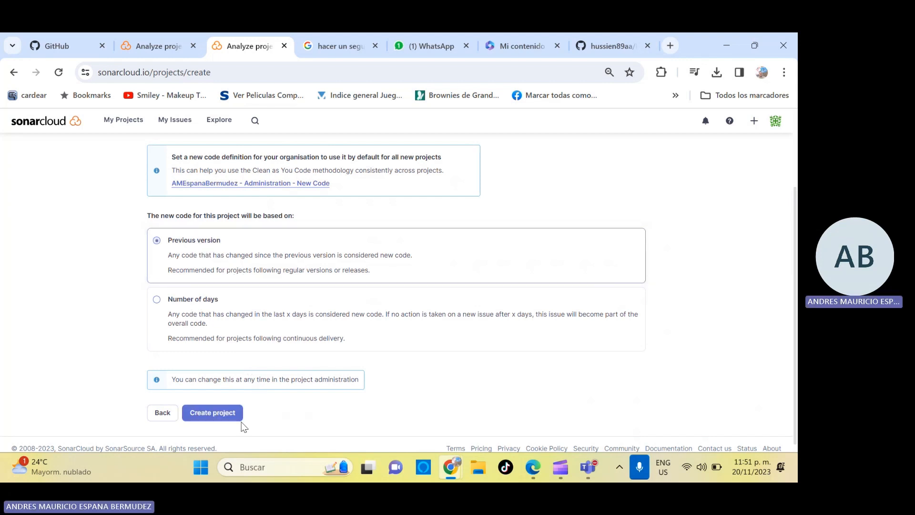
pyautogui.click(220, 413)
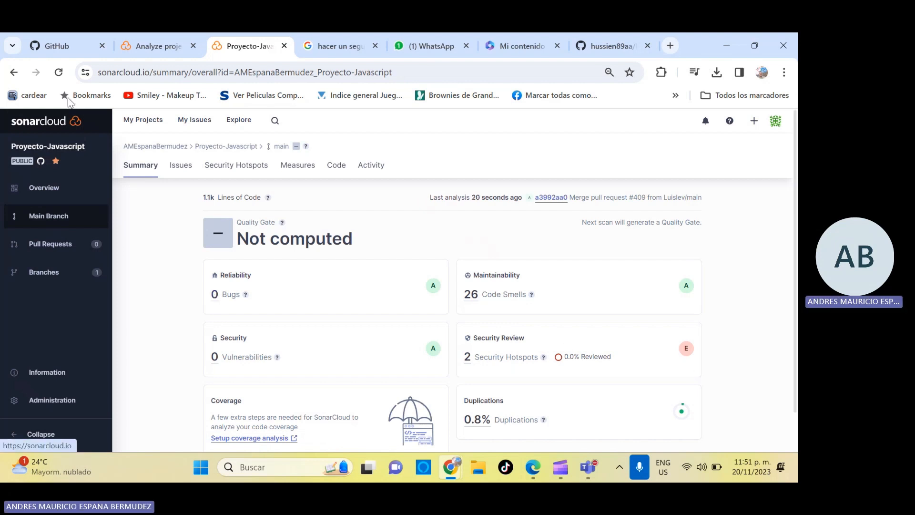
# Open ProyectoKotlin from the project list and examine its main branch summary, including the Maintainability rating.
pyautogui.click(153, 126)
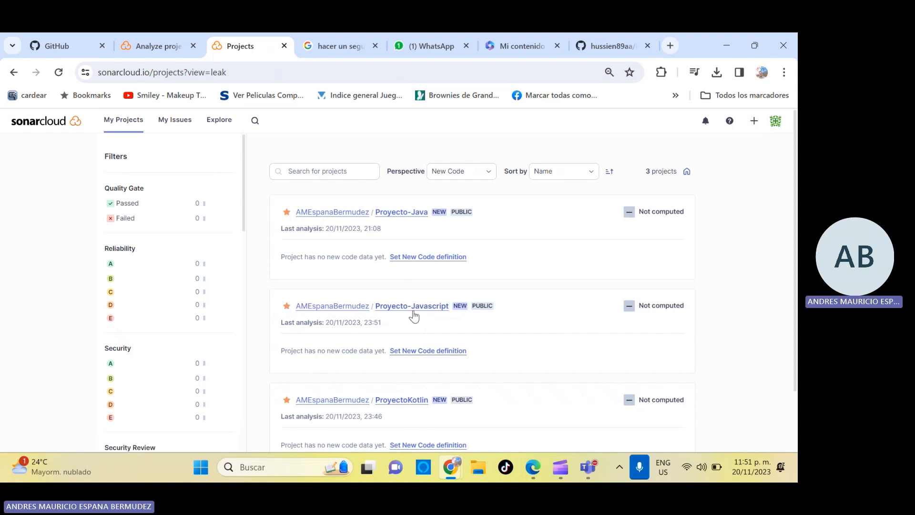
pyautogui.click(400, 402)
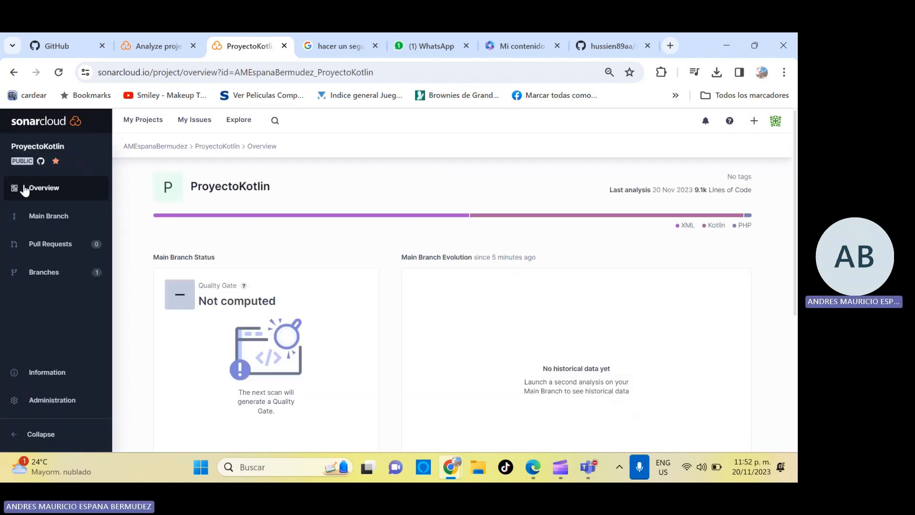
pyautogui.click(55, 219)
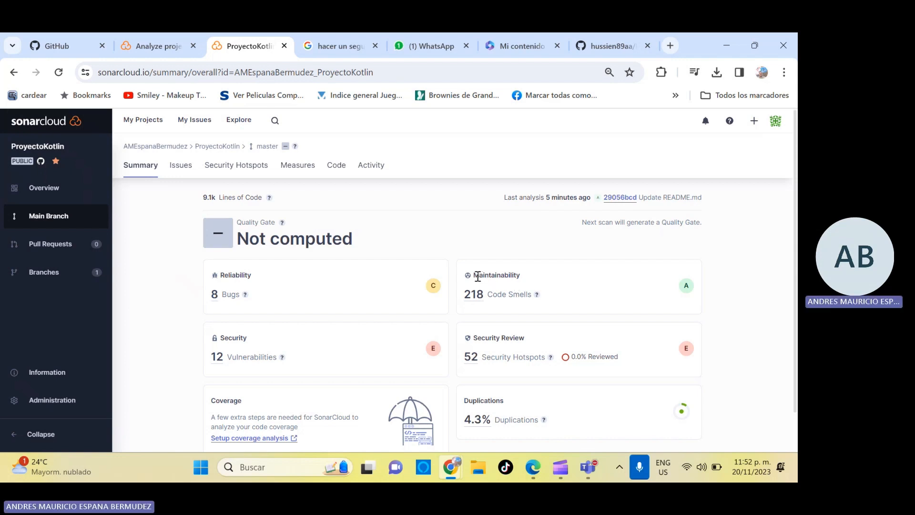
pyautogui.moveTo(474, 275); pyautogui.dragTo(528, 280)
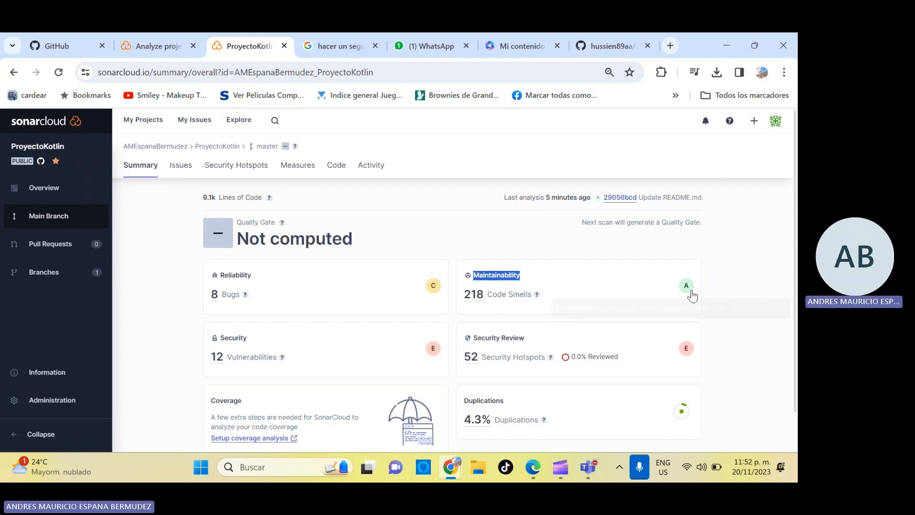
# Translate the ProyectoKotlin summary into Spanish and read the explanations of its Maintainability, Security, Security Review and Reliability ratings.
pyautogui.moveTo(686, 289)
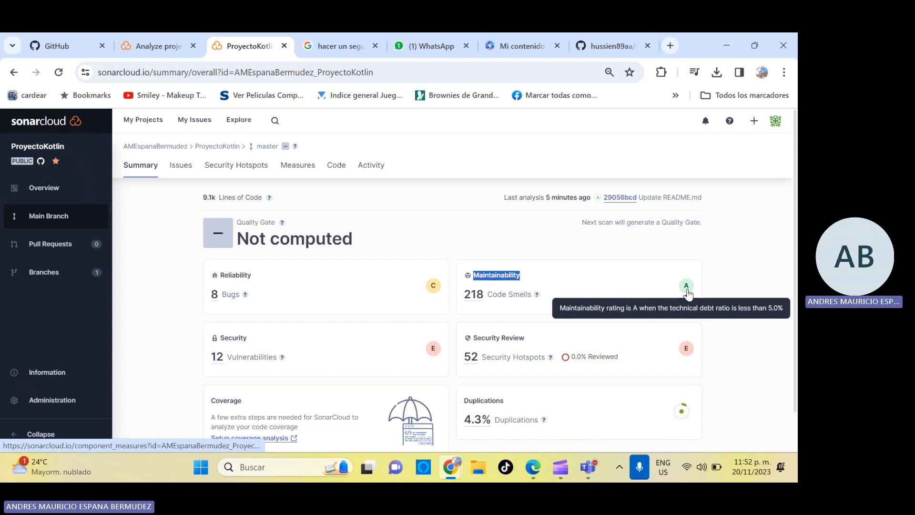
pyautogui.moveTo(437, 295)
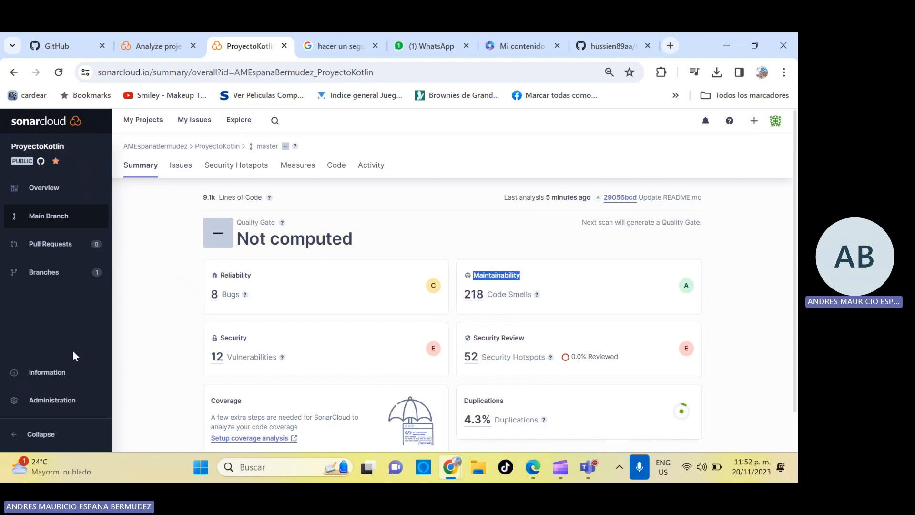
pyautogui.rightClick(177, 331)
pyautogui.click(224, 267)
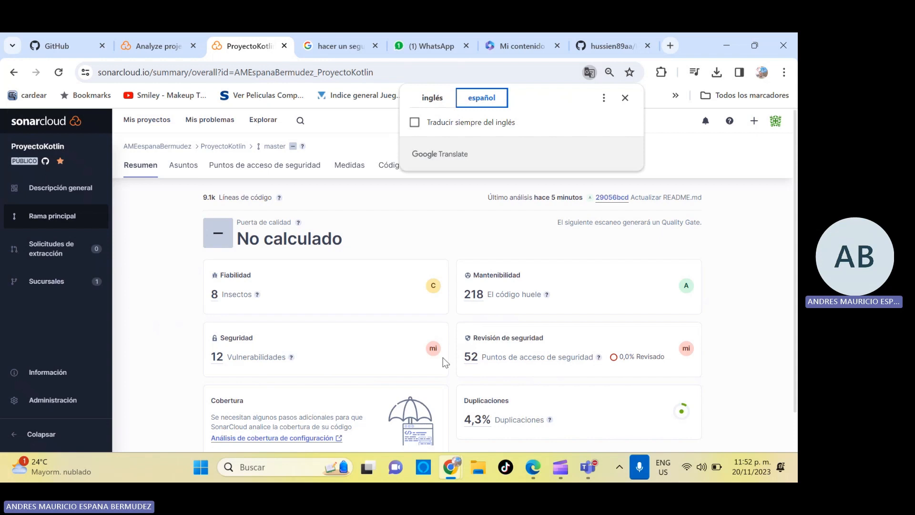
pyautogui.moveTo(431, 354)
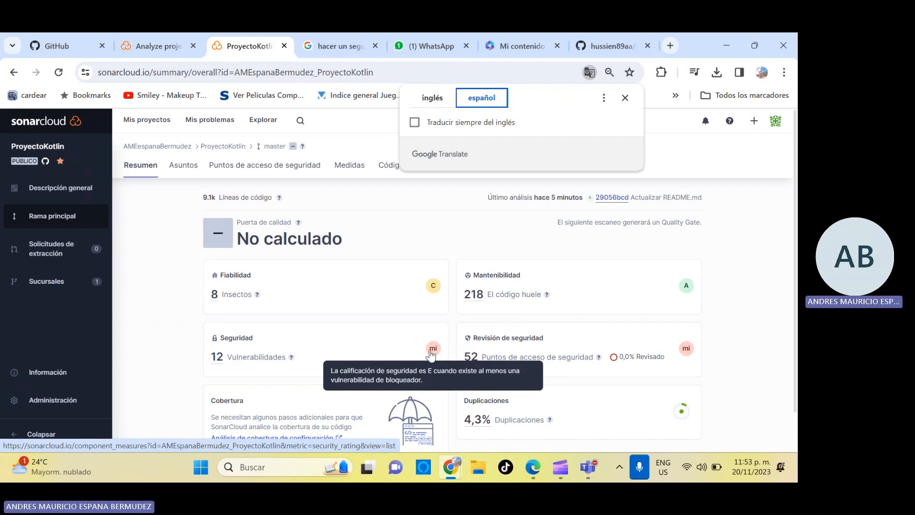
pyautogui.moveTo(687, 351)
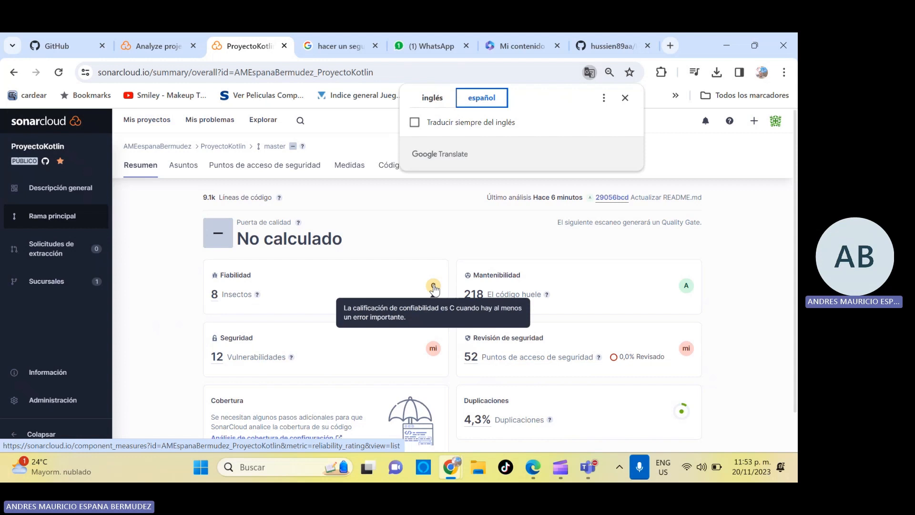
pyautogui.click(624, 98)
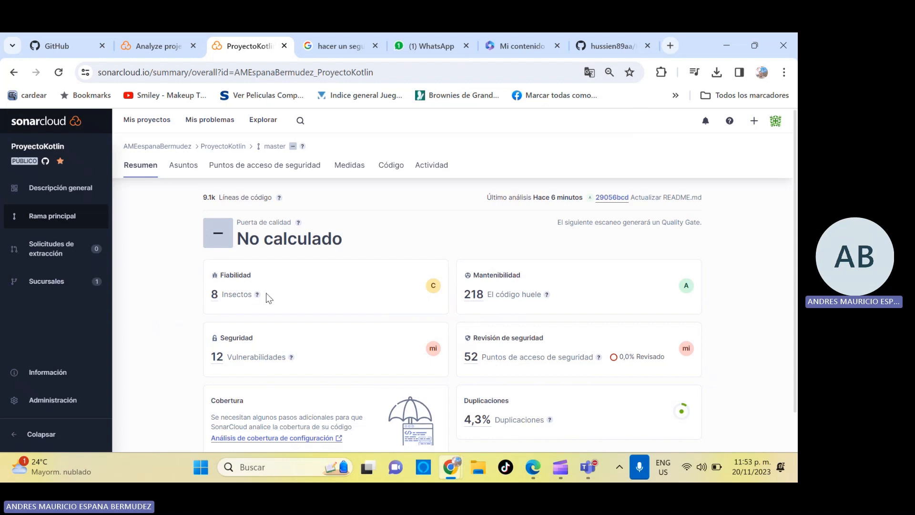
# Show ProyectoKotlin's vulnerabilities, filter them by High severity and open the first Google API key issue.
pyautogui.click(218, 358)
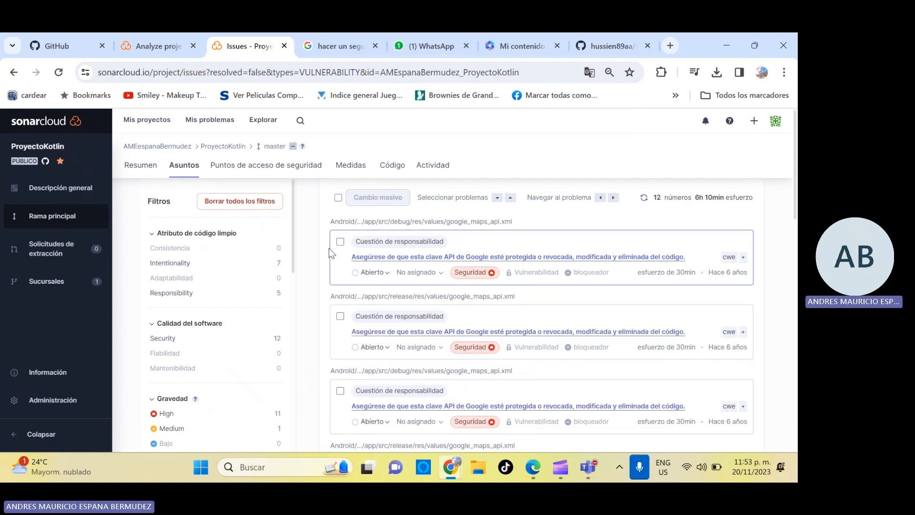
pyautogui.moveTo(294, 227); pyautogui.dragTo(295, 287)
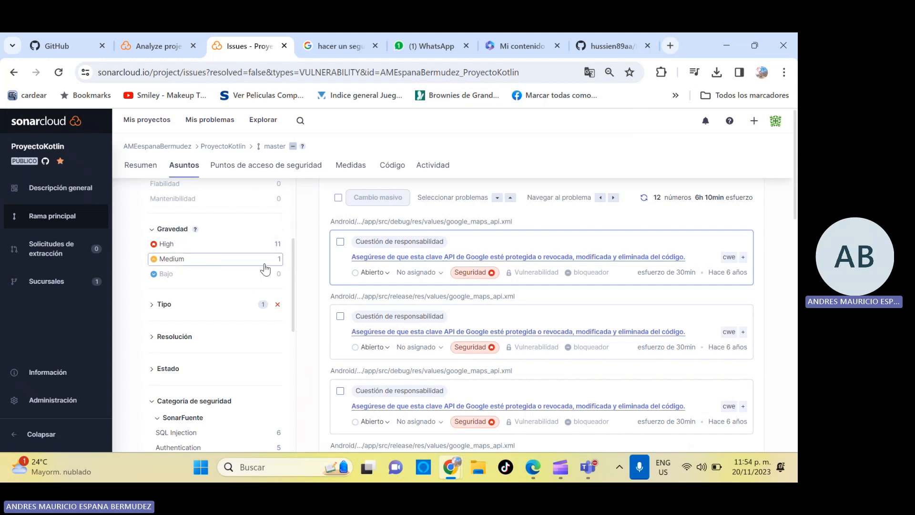
pyautogui.click(261, 247)
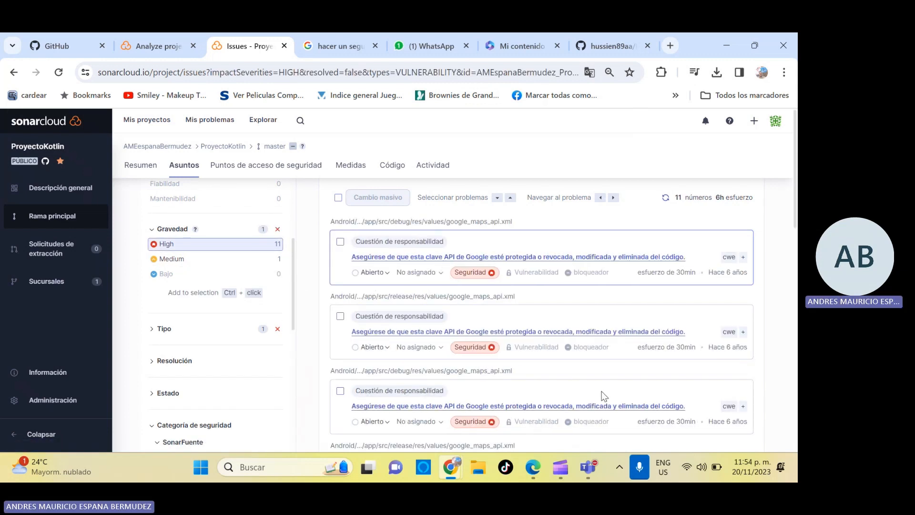
pyautogui.click(509, 257)
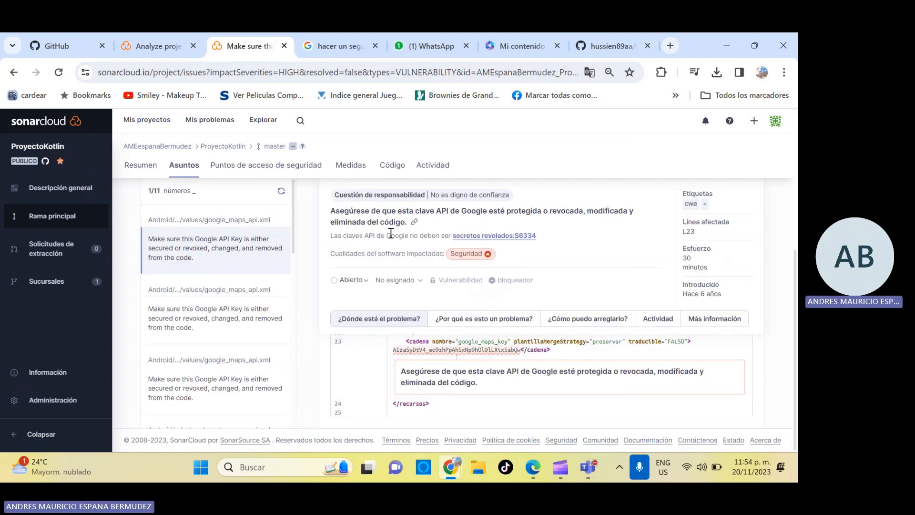
# Review the Google API key issue's description, its cause, fix guidance, activity and additional resources.
pyautogui.moveTo(332, 211); pyautogui.dragTo(407, 224)
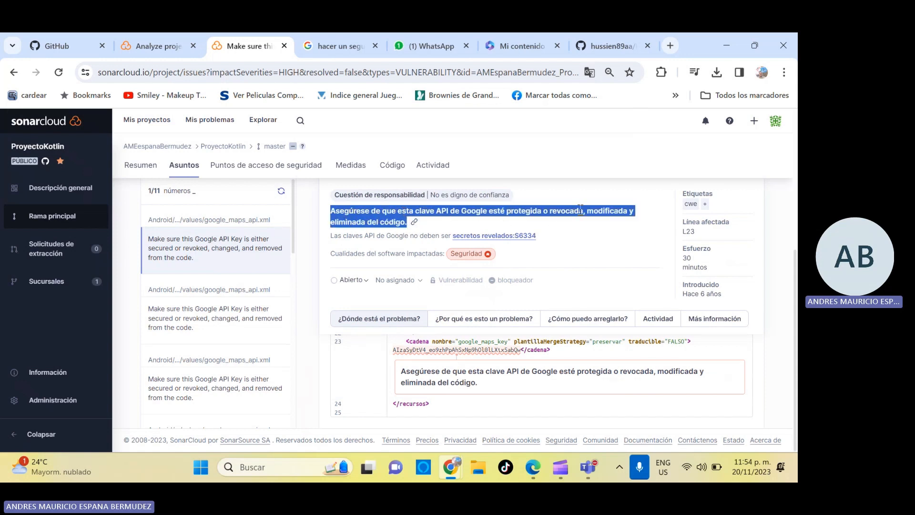
pyautogui.click(476, 243)
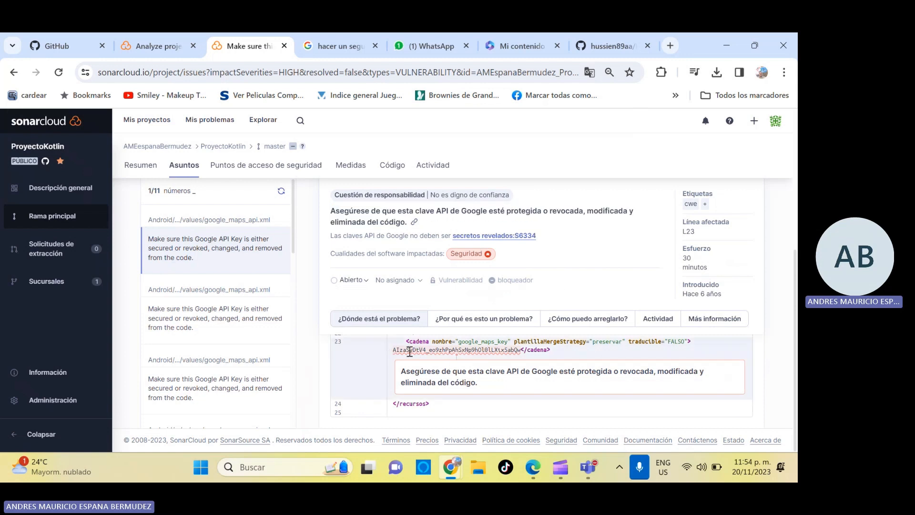
pyautogui.click(476, 326)
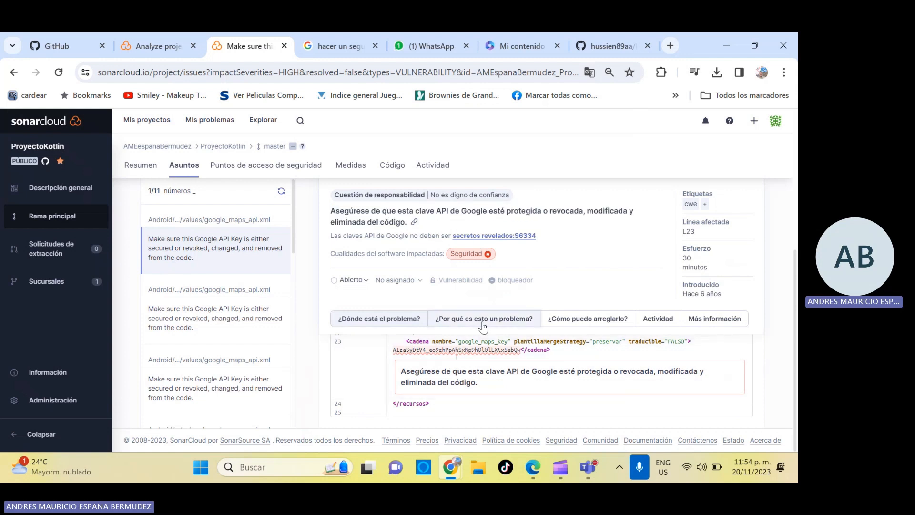
pyautogui.scroll(-5, 715, 286)
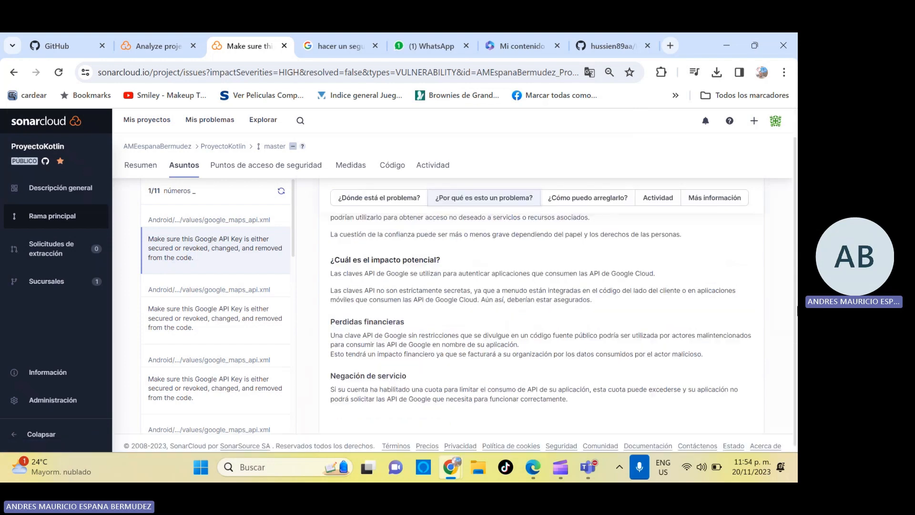
pyautogui.click(594, 204)
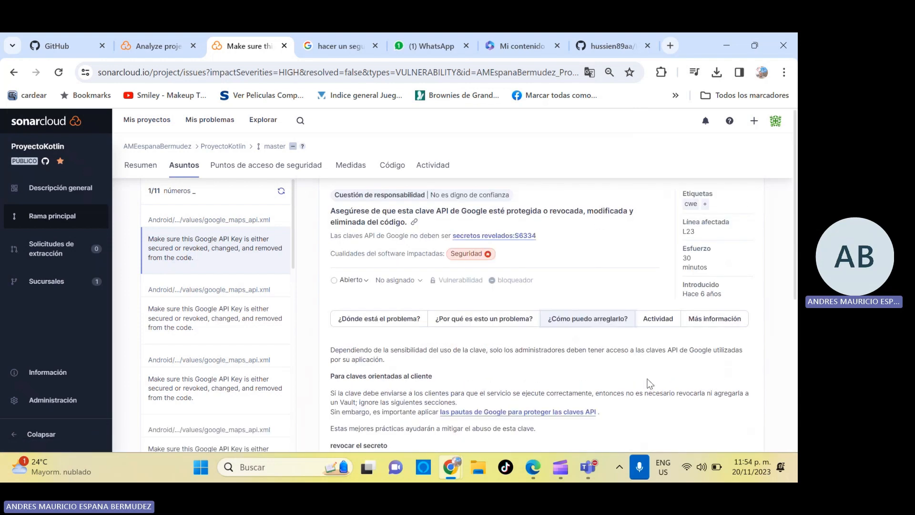
pyautogui.click(656, 322)
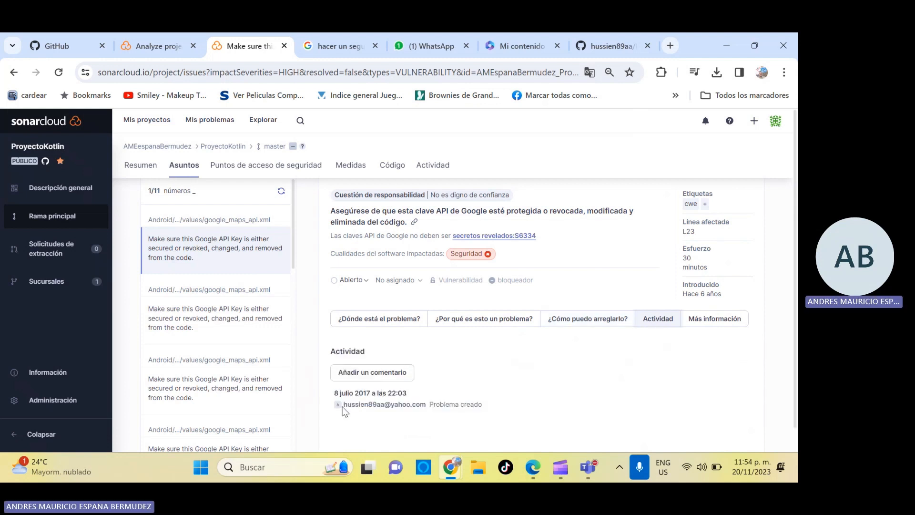
pyautogui.click(715, 323)
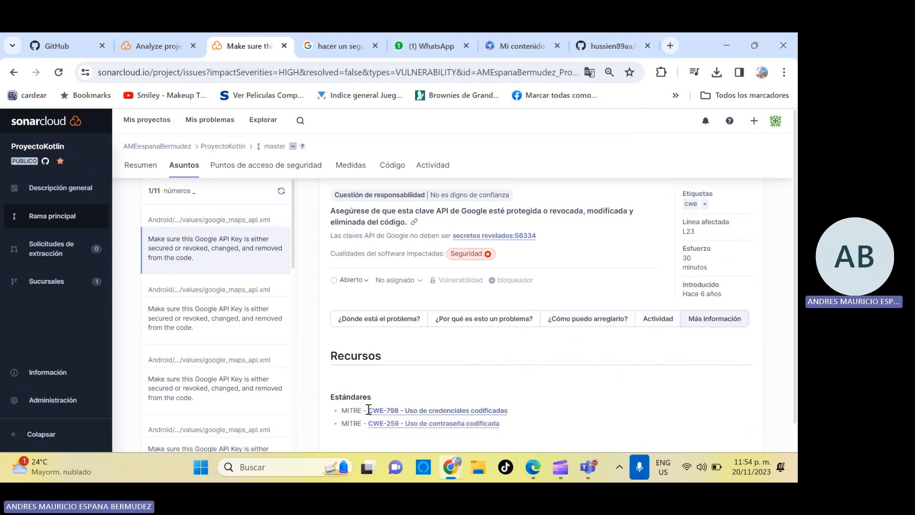
# Open the linked CWE-798 definition, translate the page into Spanish and highlight the weakness title.
pyautogui.click(405, 414)
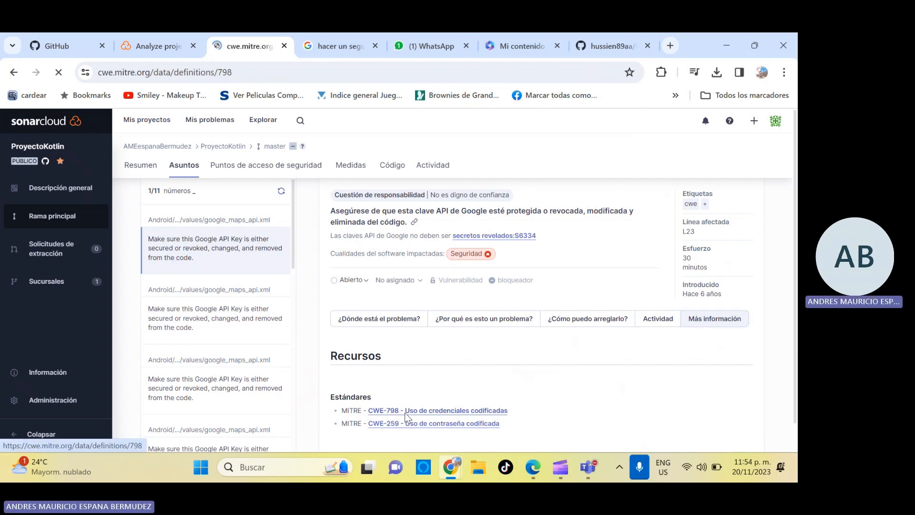
pyautogui.rightClick(404, 413)
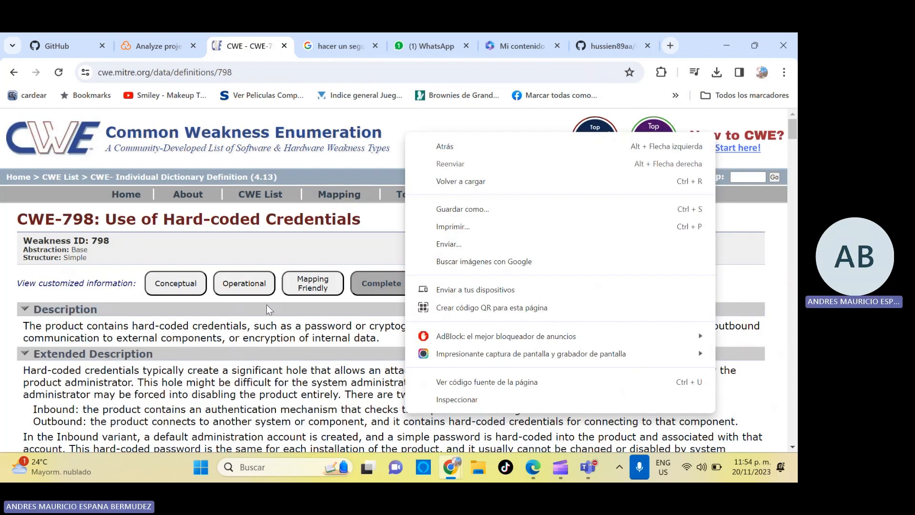
pyautogui.rightClick(273, 245)
pyautogui.scroll(-3, 391, 410)
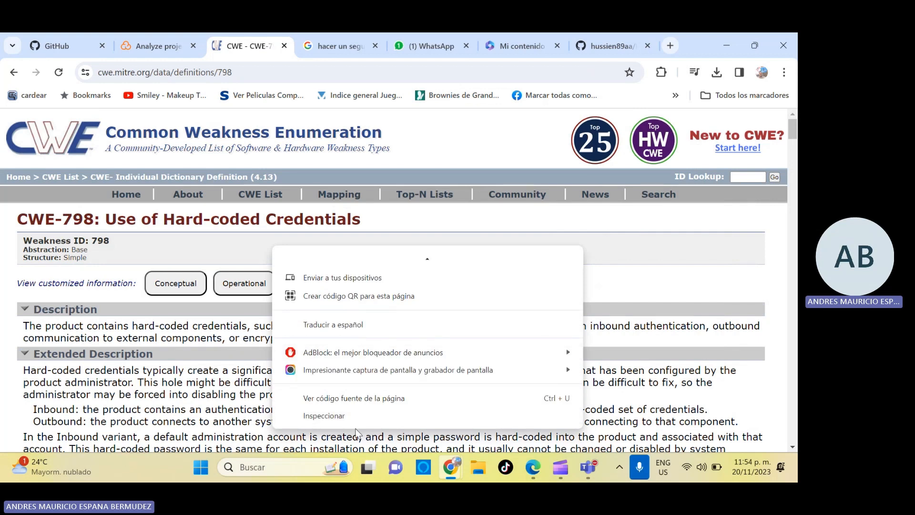
pyautogui.click(348, 324)
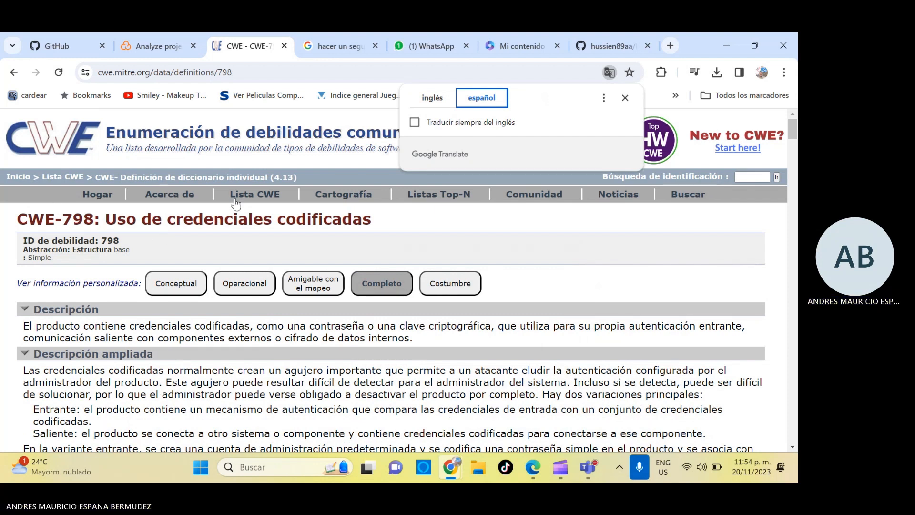
pyautogui.moveTo(63, 219); pyautogui.dragTo(274, 235)
pyautogui.moveTo(276, 236); pyautogui.dragTo(376, 222)
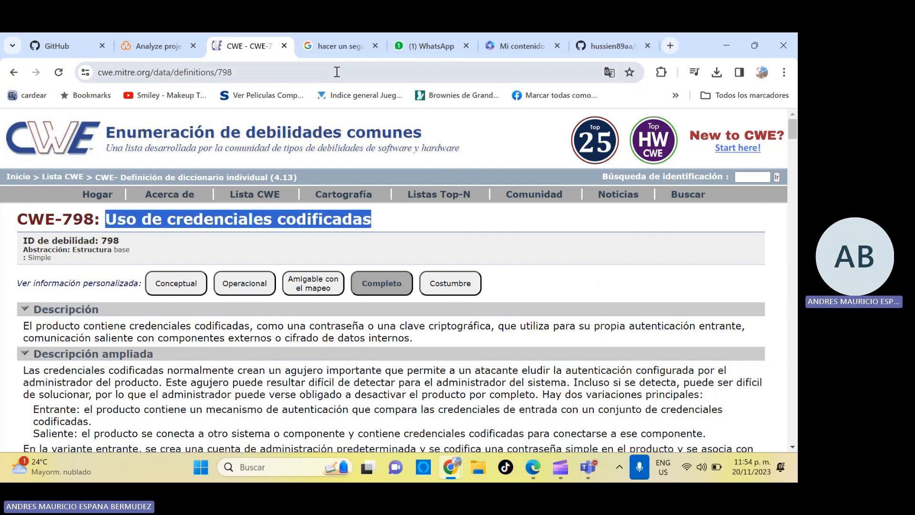
# Go back to the issue's resources, open the linked CWE-259 definition and translate the page into Spanish.
pyautogui.click(147, 35)
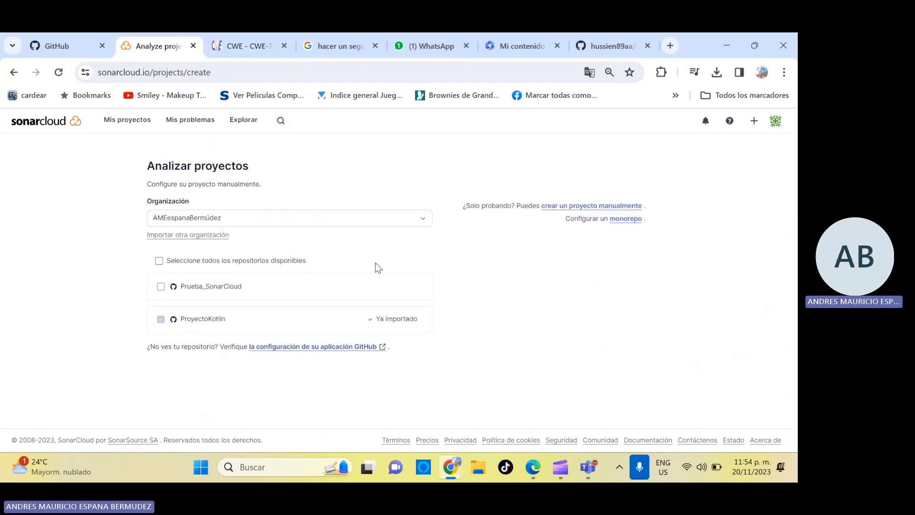
pyautogui.click(232, 35)
pyautogui.click(13, 72)
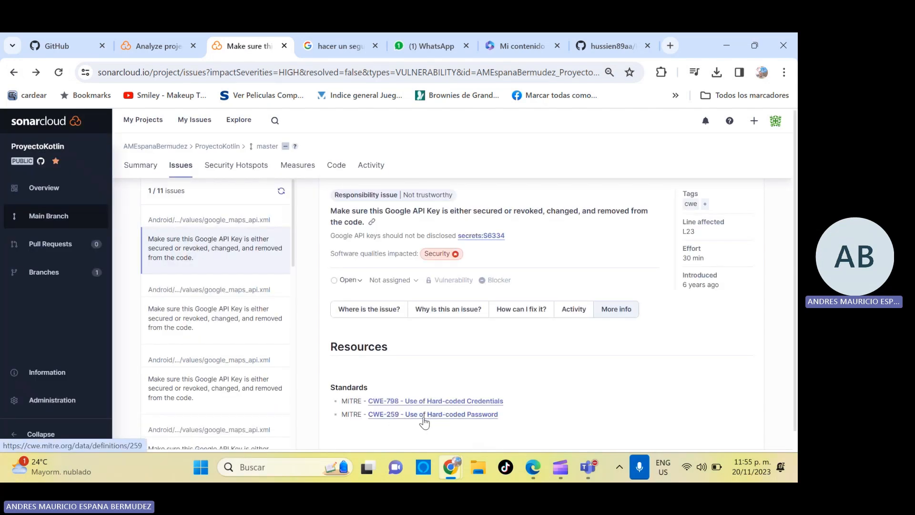
pyautogui.click(423, 418)
pyautogui.rightClick(511, 225)
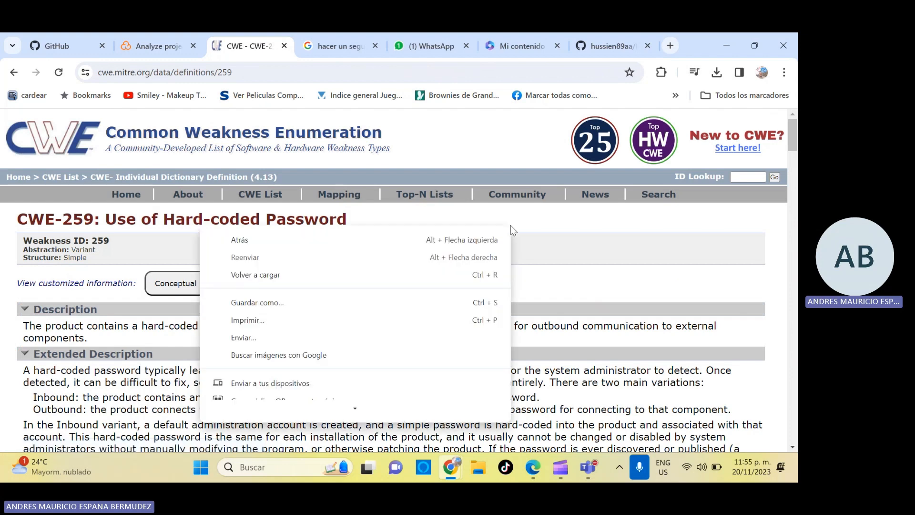
pyautogui.moveTo(342, 400)
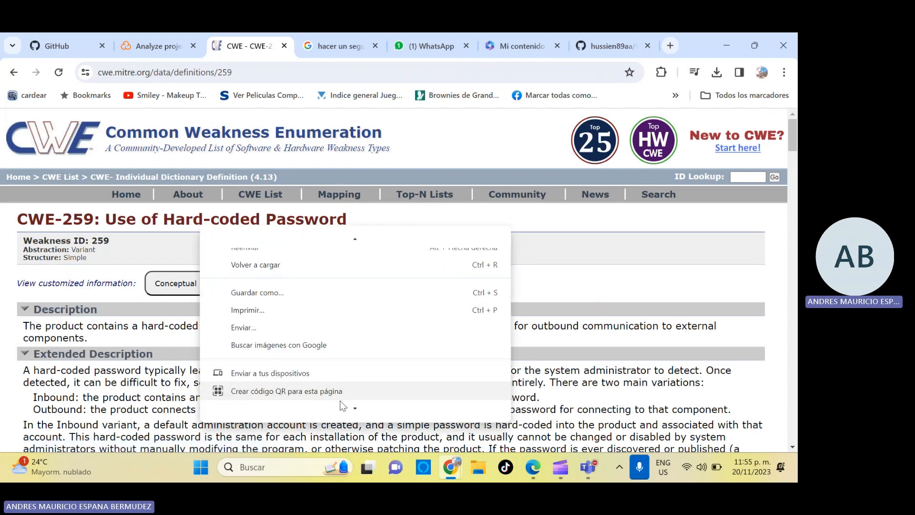
pyautogui.click(319, 316)
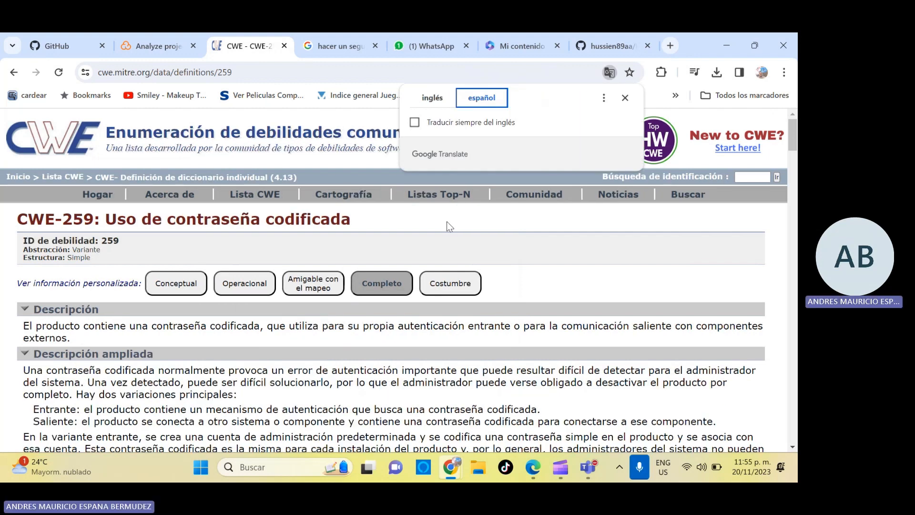
pyautogui.moveTo(795, 135)
pyautogui.mouseDown()
pyautogui.moveTo(796, 315)
pyautogui.moveTo(795, 136)
pyautogui.mouseUp()
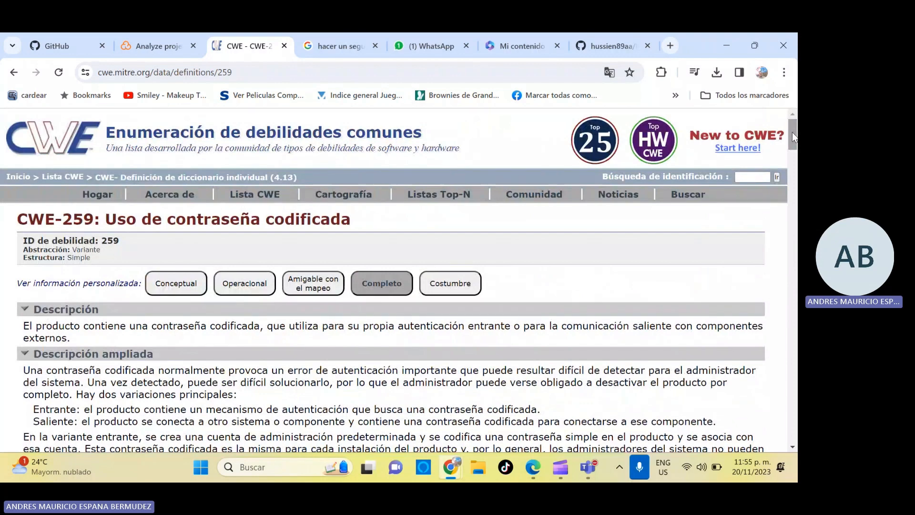
# Return to the SonarCloud project list, open Proyecto-Javascript and examine its main branch summary.
pyautogui.click(176, 38)
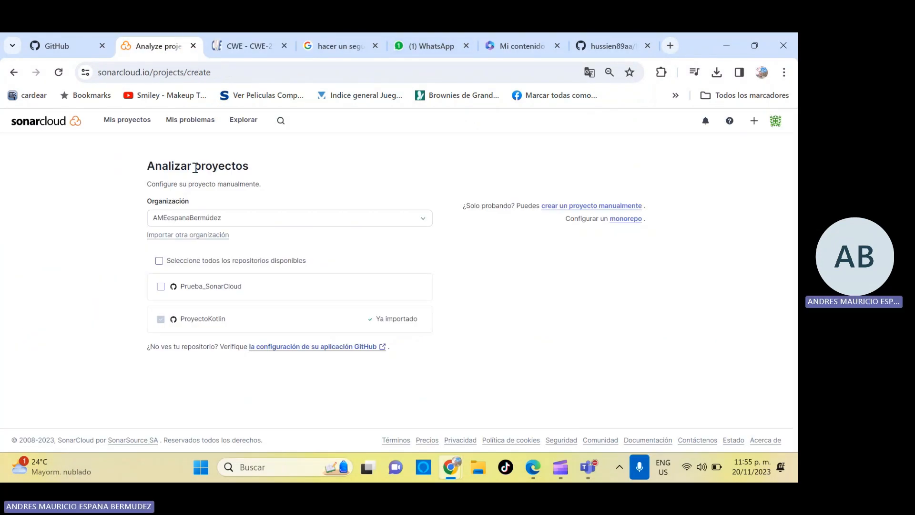
pyautogui.click(79, 120)
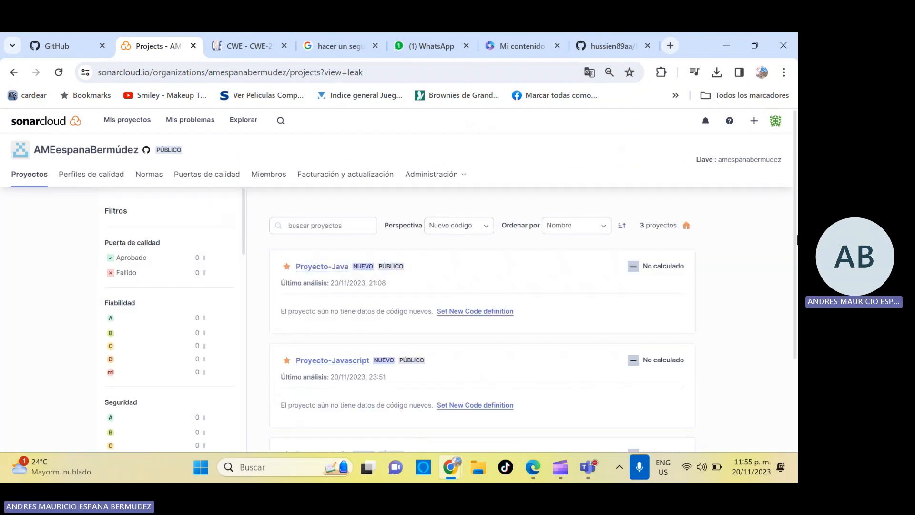
pyautogui.moveTo(796, 239); pyautogui.dragTo(797, 302)
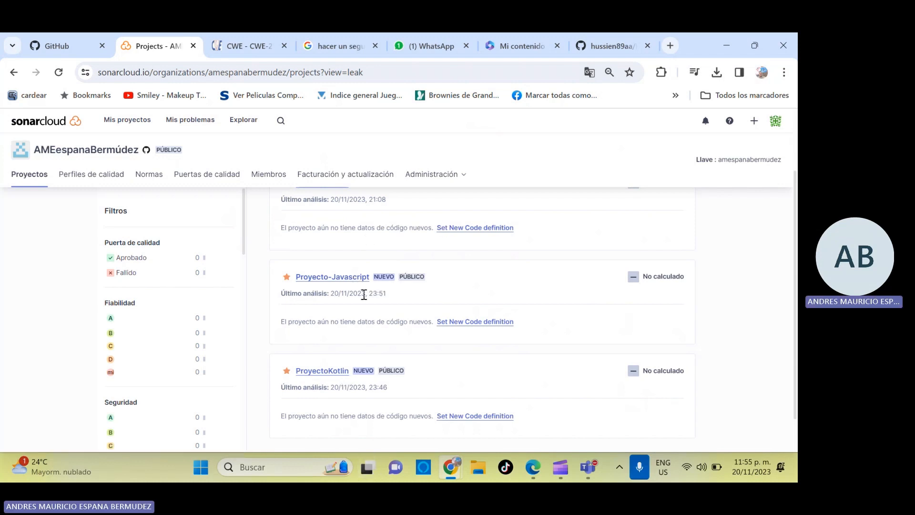
pyautogui.click(352, 277)
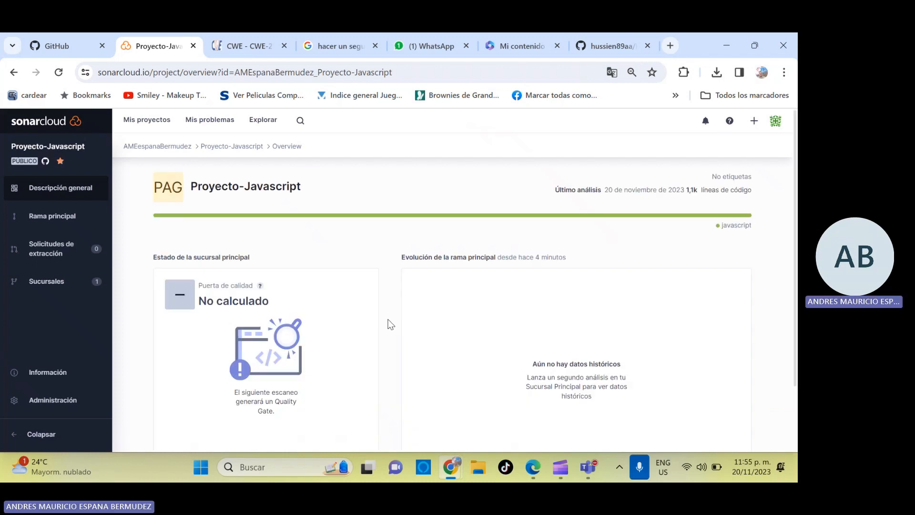
pyautogui.click(48, 216)
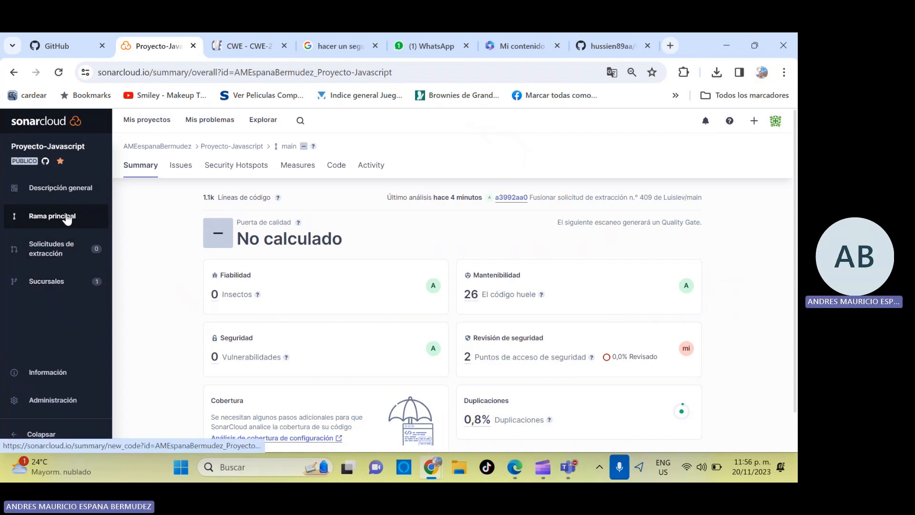
# Return to the organization's SonarCloud project list and look back and forth between it and the GitHub dashboard's repositories.
pyautogui.click(57, 124)
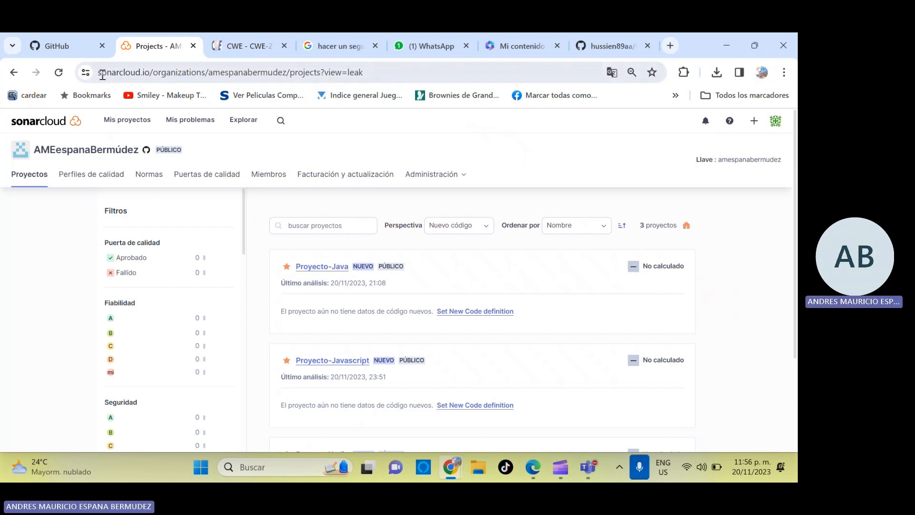
pyautogui.click(49, 41)
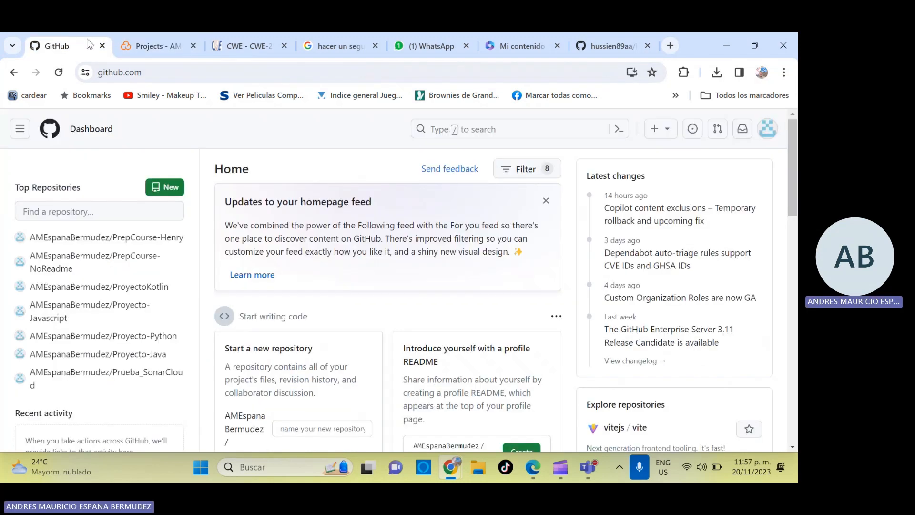
pyautogui.click(157, 47)
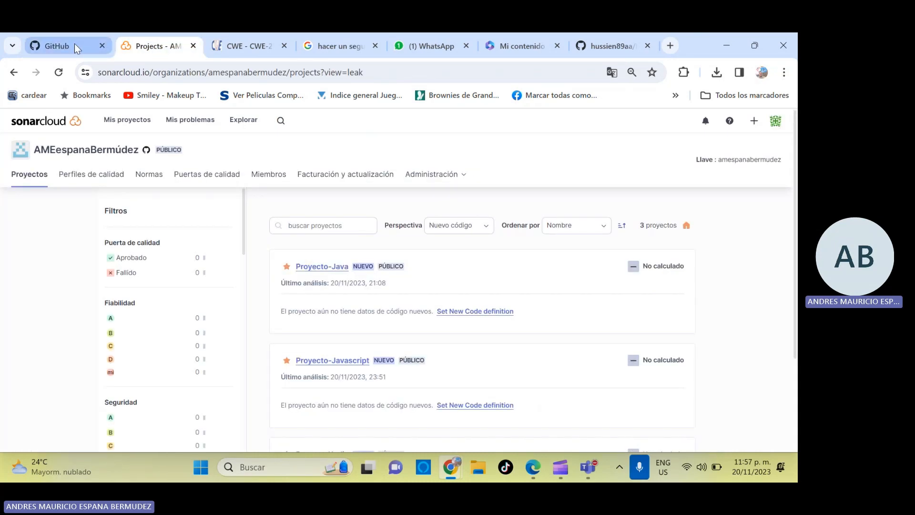
pyautogui.click(75, 44)
pyautogui.click(122, 44)
pyautogui.click(97, 49)
pyautogui.click(162, 45)
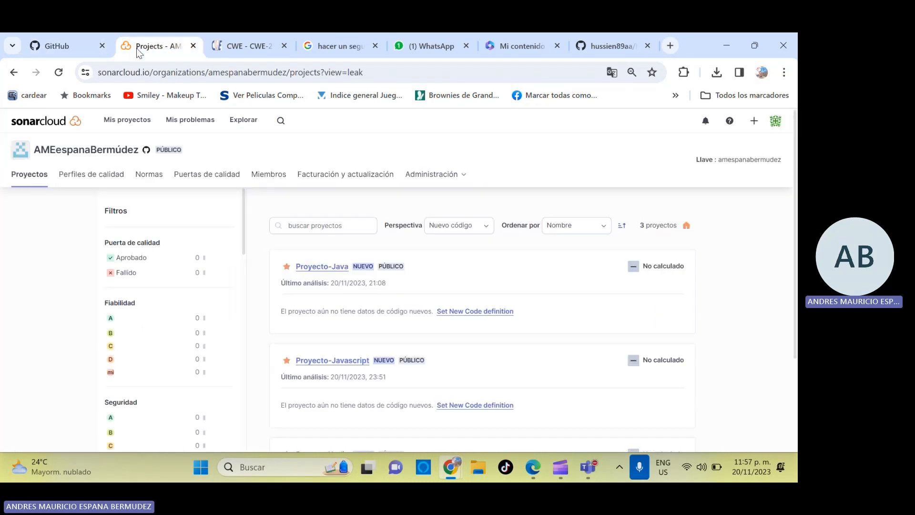
pyautogui.click(77, 46)
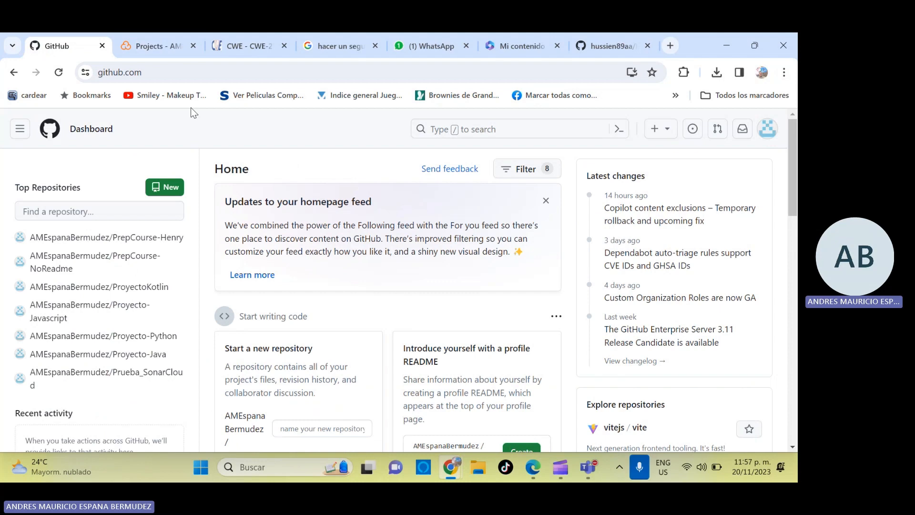
pyautogui.click(138, 39)
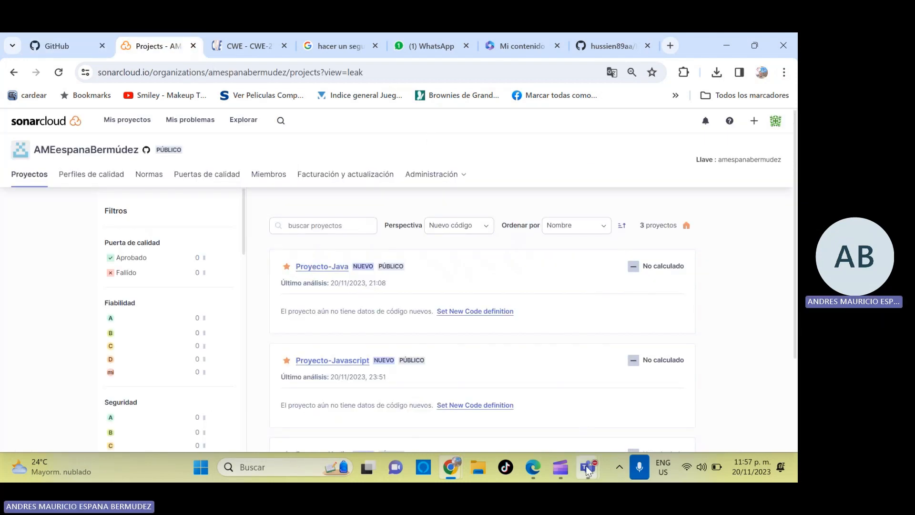
# Switch to the Microsoft Teams meeting and stop its recording.
pyautogui.moveTo(589, 467)
pyautogui.click(651, 339)
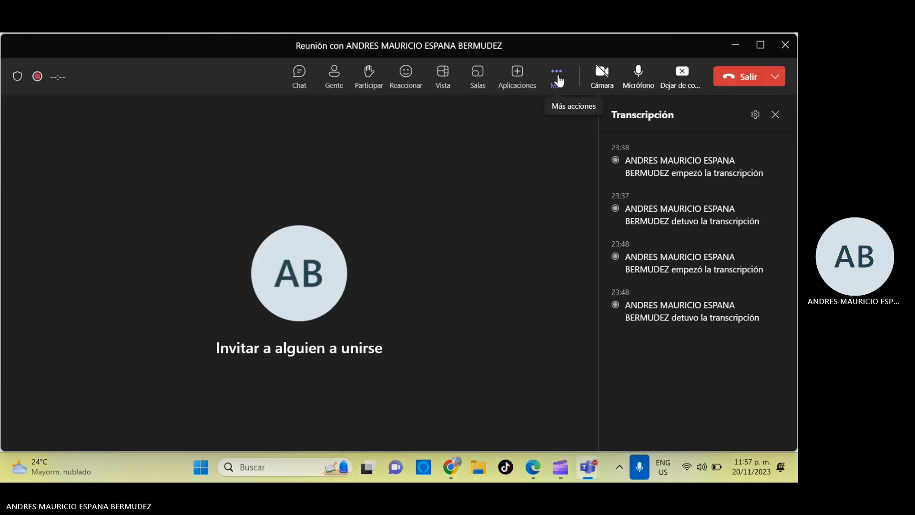
pyautogui.click(556, 76)
pyautogui.moveTo(558, 110)
pyautogui.click(510, 117)
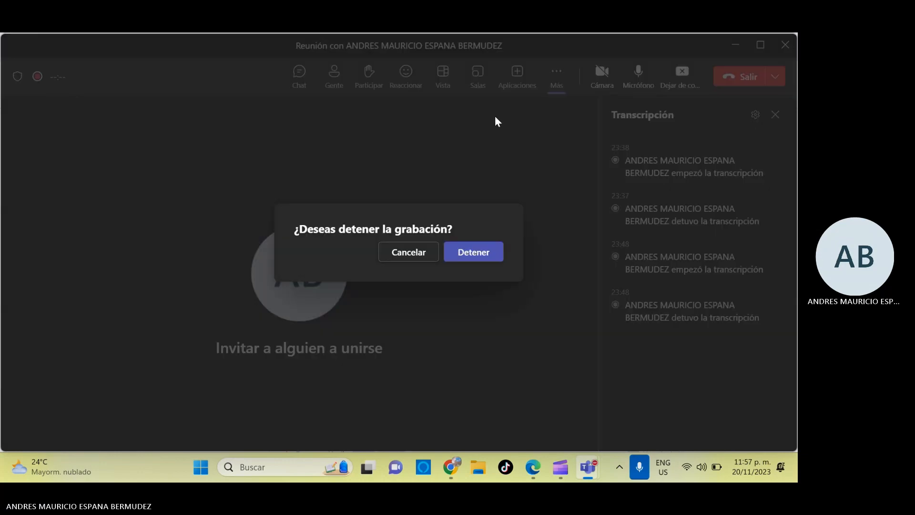